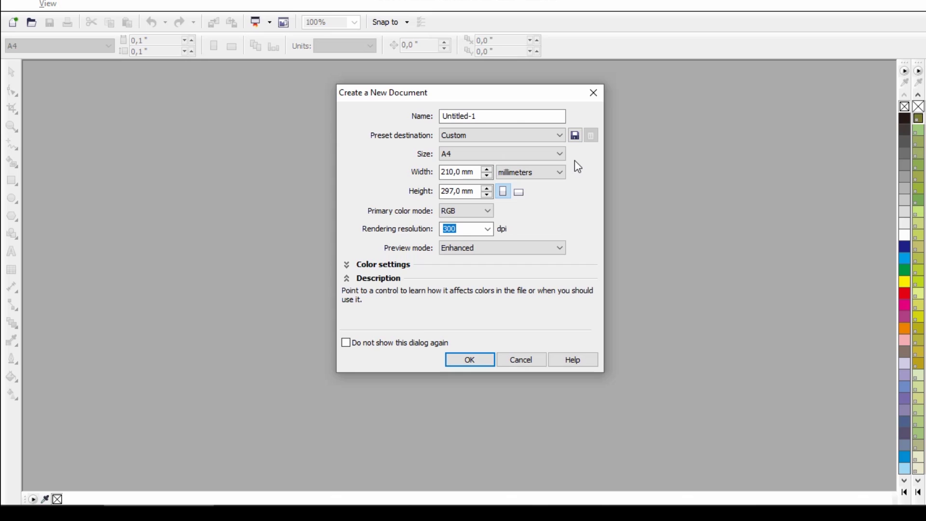
Create an A4 document in RGB at 300 dpi and set the page to landscape orientation.
key(Return)
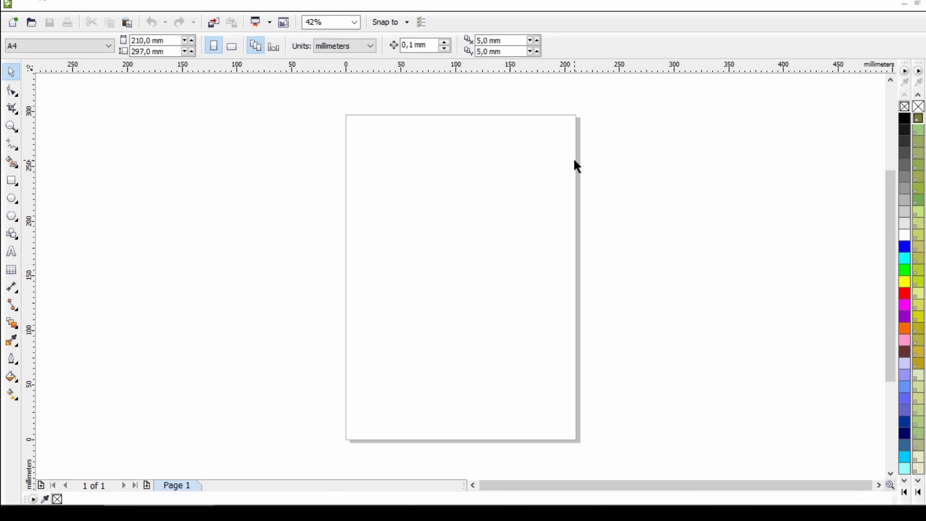
click(233, 46)
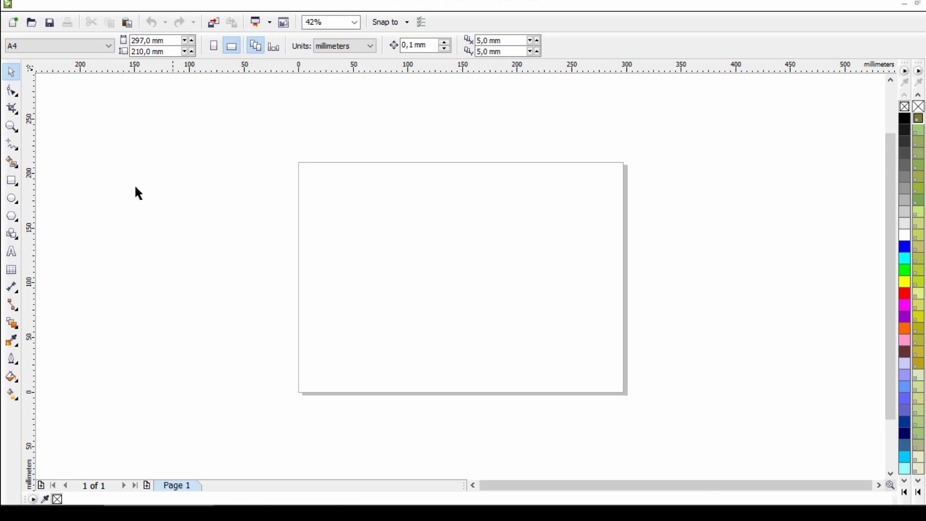
scroll(503, 250, up, 2)
scroll(503, 250, down, 2)
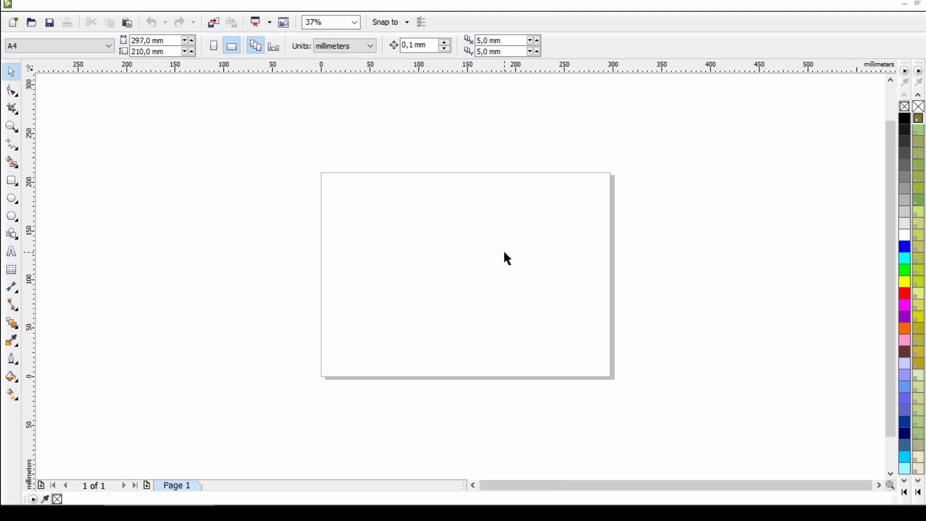
Add the artistic text "GREEN" near the middle of the page in 24 pt Arial.
click(13, 258)
click(404, 290)
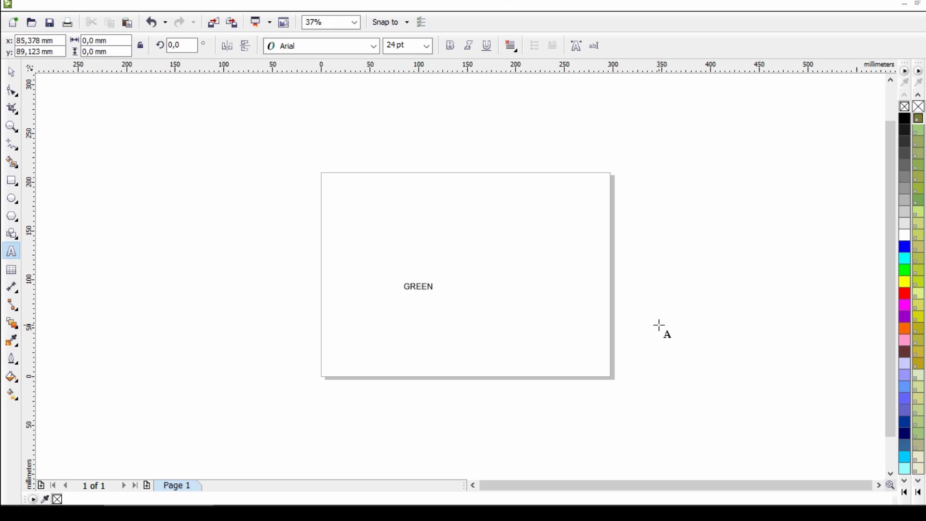
scroll(477, 311, up, 2)
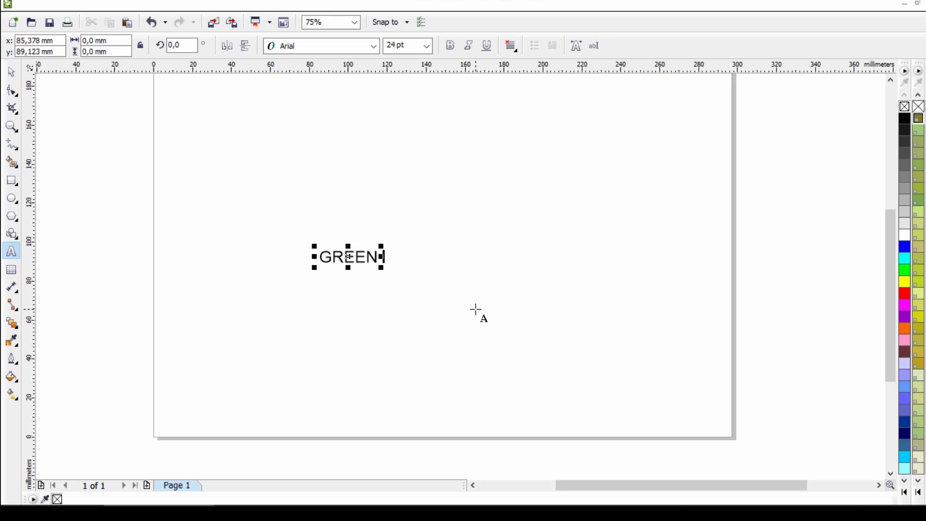
click(12, 73)
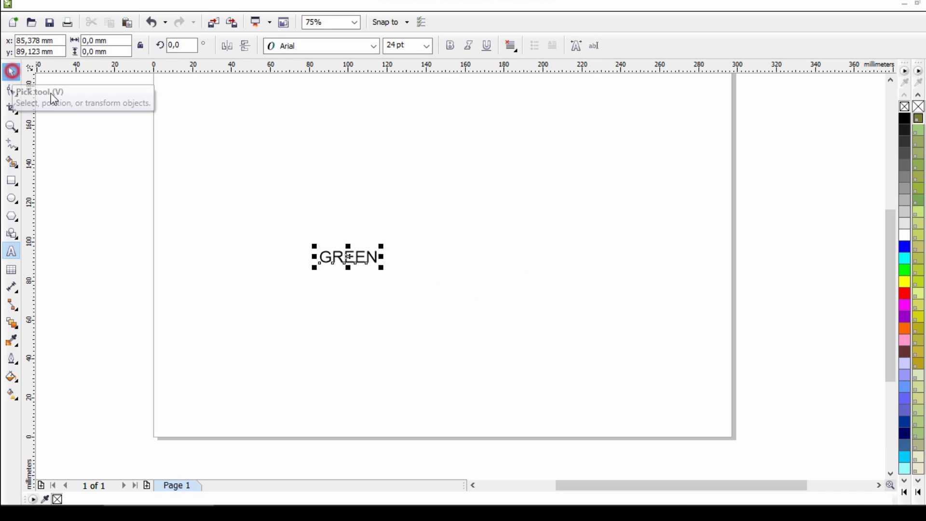
Change the font of the whole word to Velocity.
double_click(366, 259)
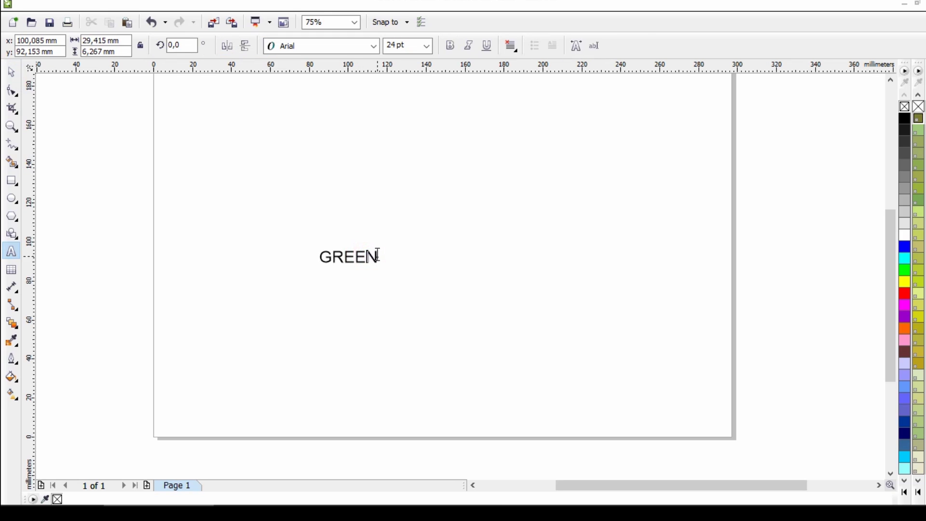
key(ctrl+a)
click(370, 46)
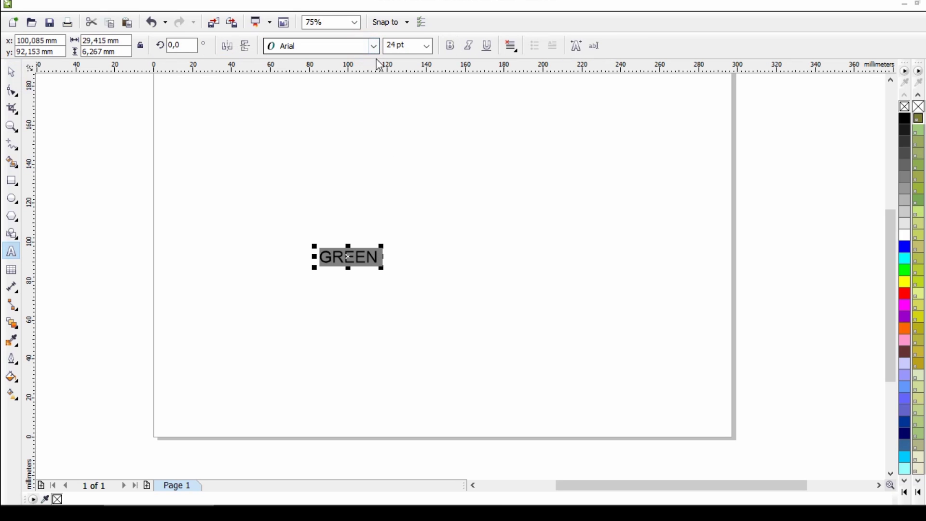
click(374, 45)
click(374, 54)
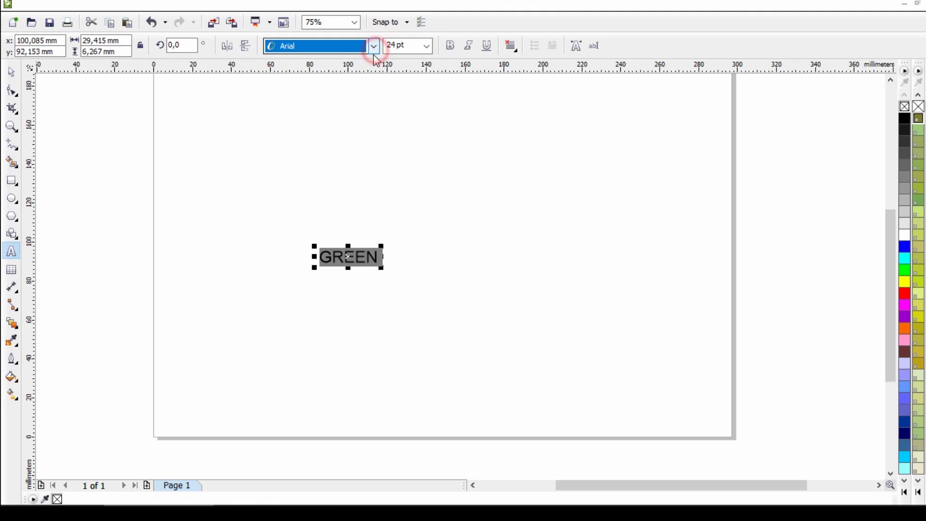
click(354, 76)
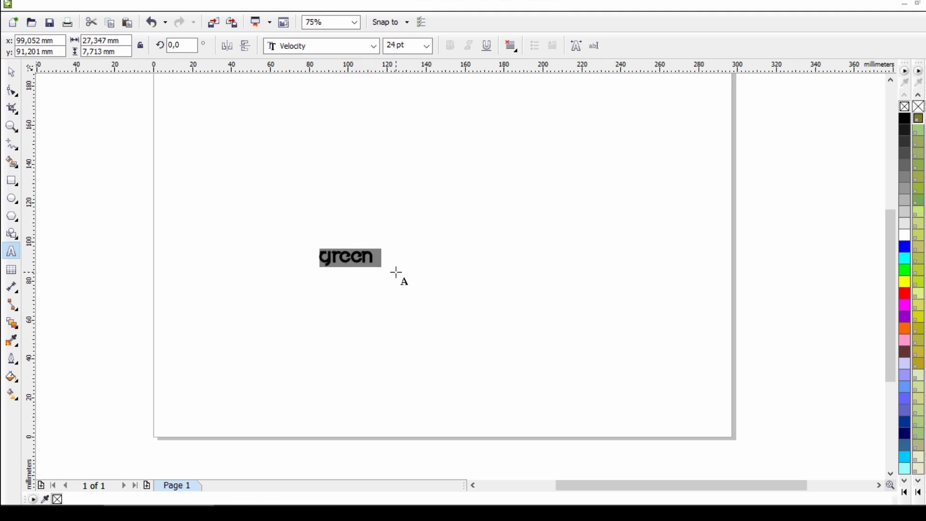
Duplicate the word "green", place the copy below it and replace the copy's text with "tea".
click(11, 72)
key(ctrl+d)
drag(361, 251, 363, 295)
double_click(359, 295)
key(ctrl+a)
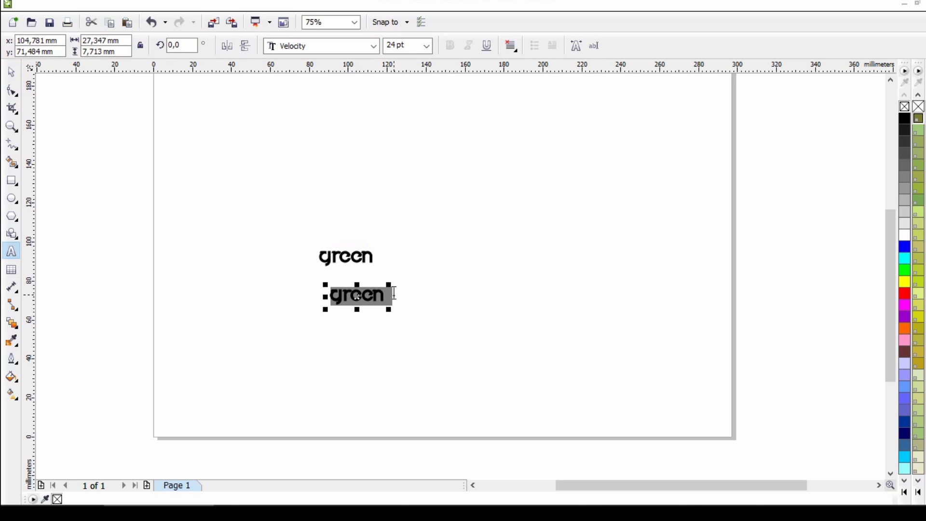
text(tea)
click(12, 68)
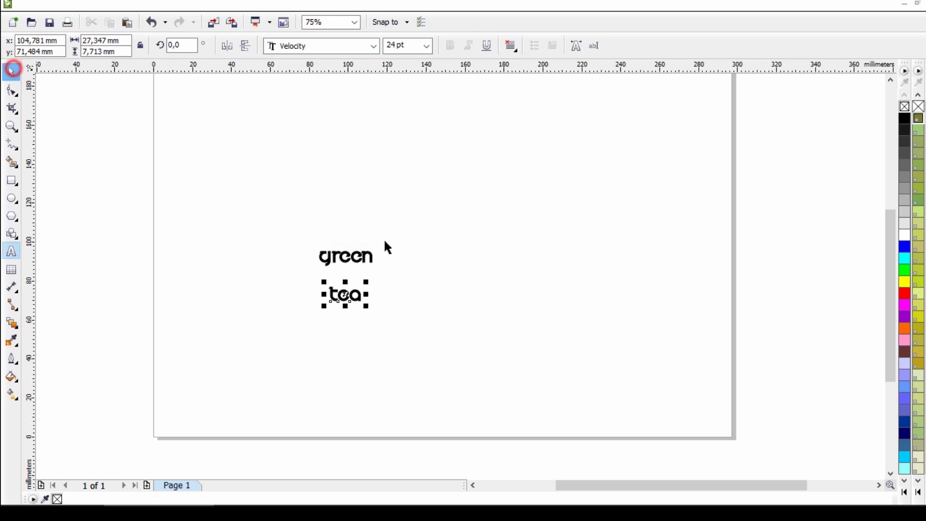
Move "tea" up and to the right so it sits close beneath the end of "green".
click(496, 275)
scroll(333, 314, up, 4)
drag(460, 262, 518, 154)
click(619, 141)
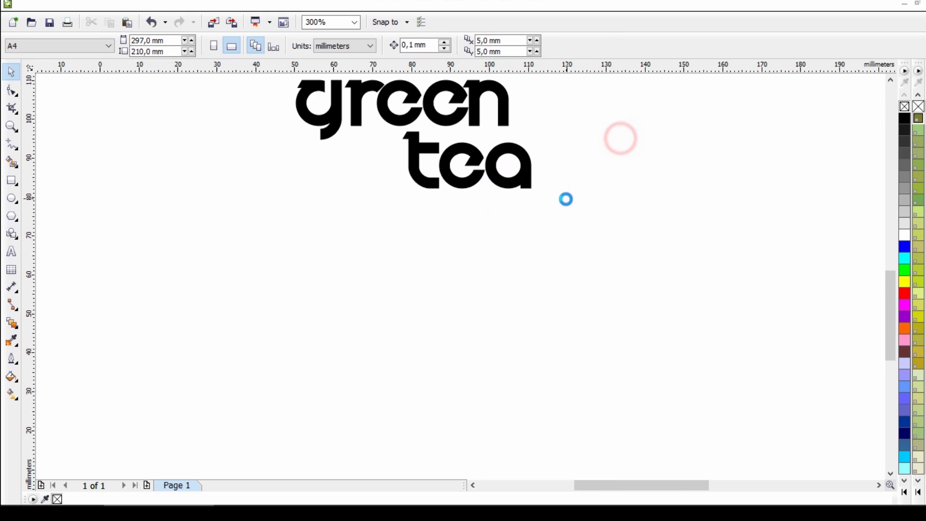
scroll(563, 198, down, 3)
scroll(555, 144, up, 3)
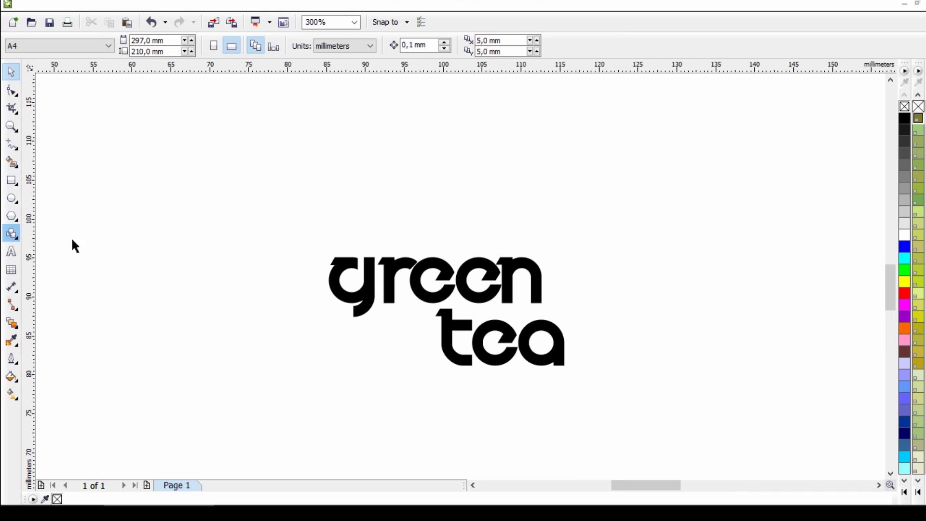
Fill both words, "green" and "tea", with bright green.
scroll(371, 306, down, 2)
drag(432, 320, 586, 389)
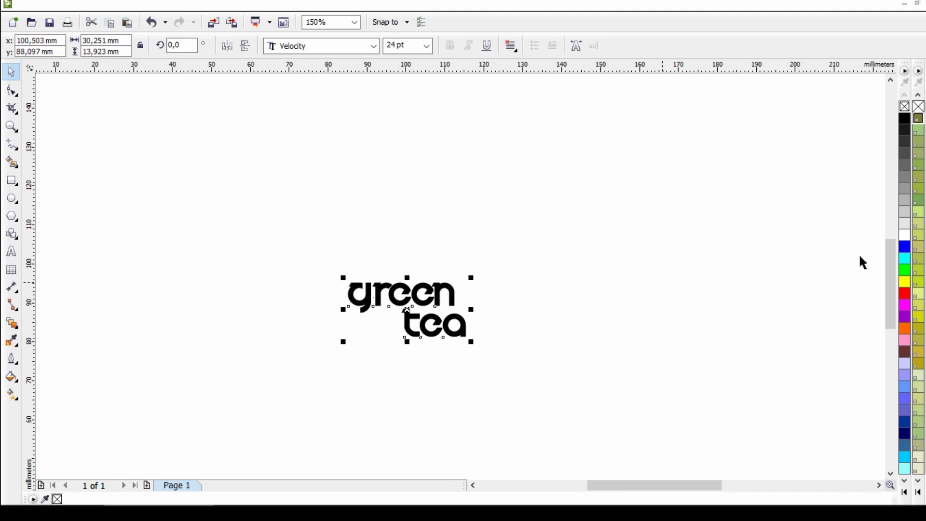
click(904, 272)
scroll(601, 298, down, 1)
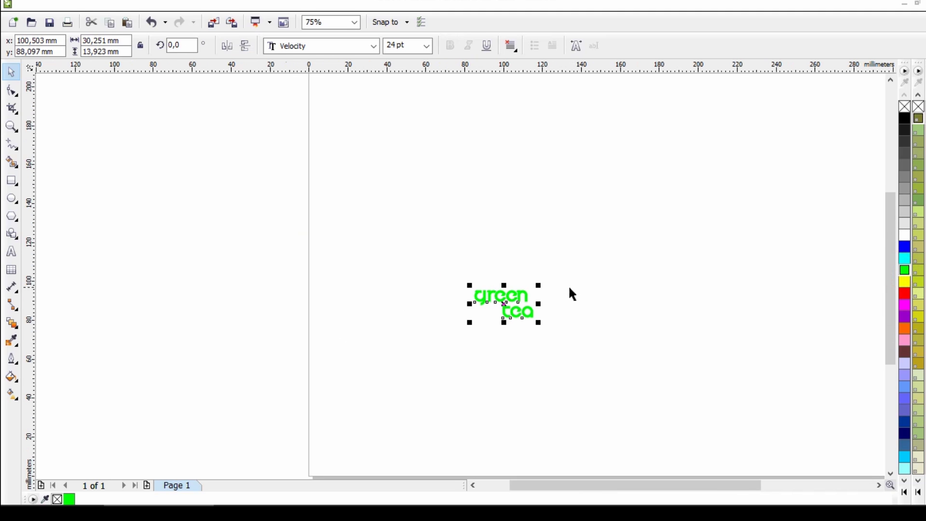
mouse_move(543, 321)
mouse_down()
mouse_move(746, 389)
mouse_move(550, 313)
mouse_up()
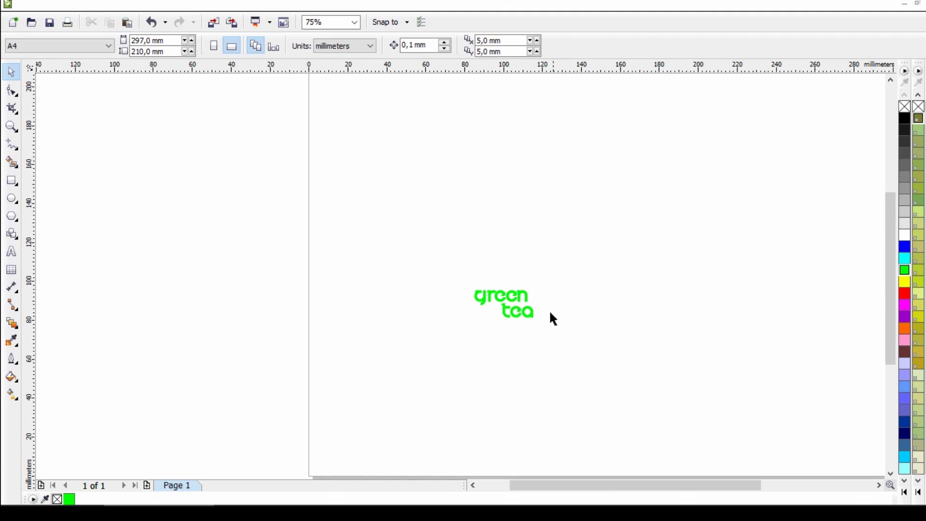
Enlarge both words together to about 131 by 60 mm and shift them slightly up and left on the page.
click(526, 300)
drag(541, 324, 728, 409)
scroll(494, 343, down, 2)
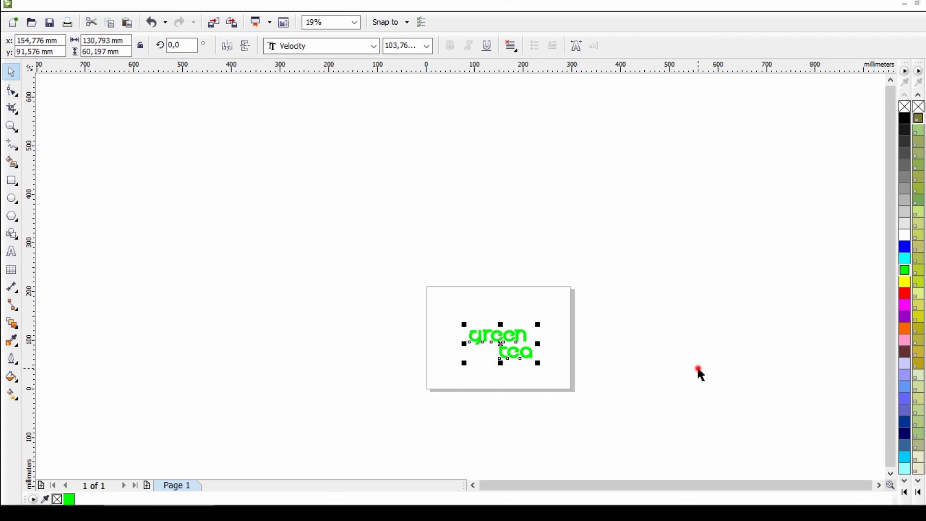
click(699, 370)
scroll(513, 329, up, 1)
click(374, 300)
click(499, 357)
scroll(502, 356, up, 1)
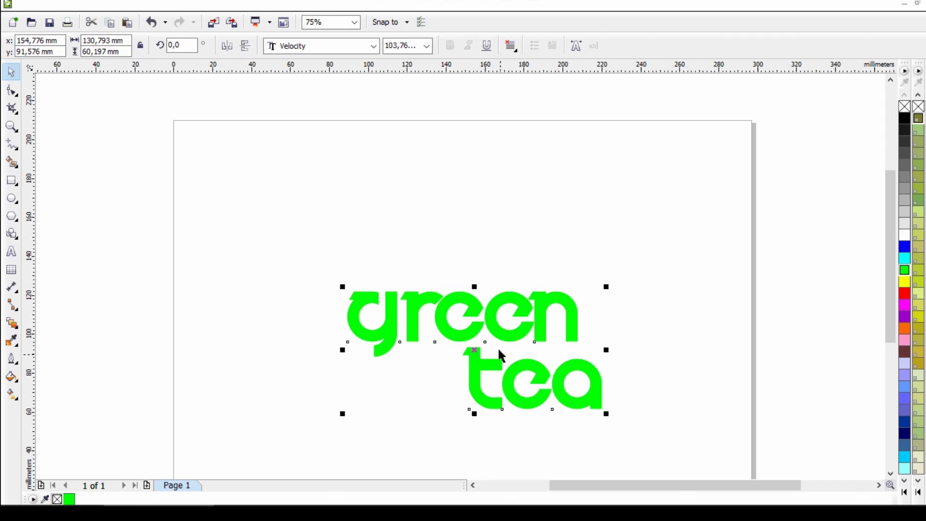
drag(480, 349, 453, 341)
click(748, 341)
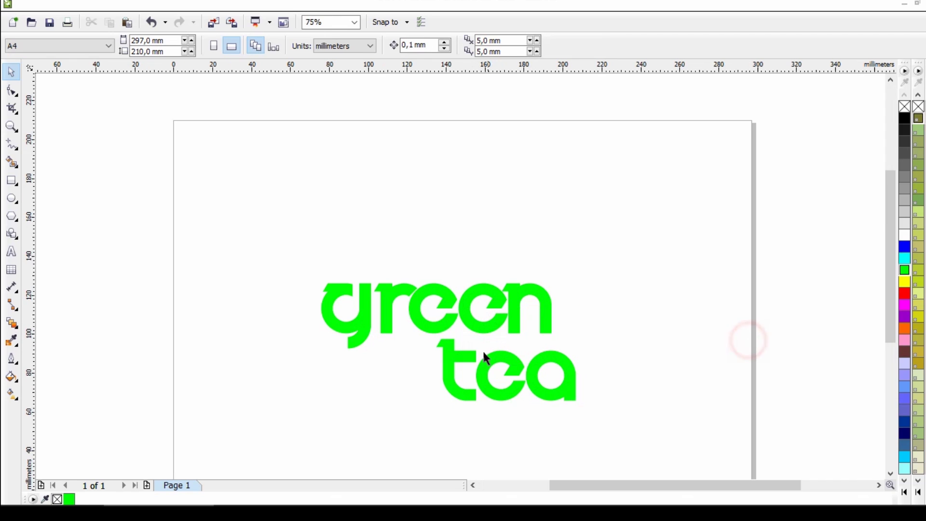
Shift "tea" a little to the left under "green" and enlarge both words to about 123 pt.
drag(495, 366, 462, 366)
click(663, 309)
scroll(563, 339, down, 1)
mouse_move(384, 275)
mouse_down()
mouse_move(590, 404)
mouse_move(581, 398)
mouse_move(596, 387)
mouse_up()
click(753, 332)
scroll(581, 337, down, 1)
scroll(584, 338, up, 1)
scroll(584, 337, up, 1)
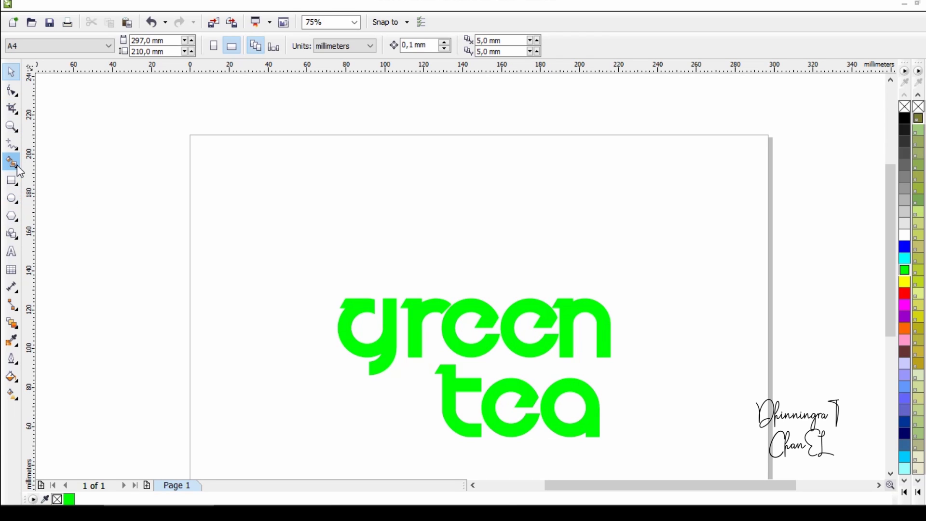
Delete the word "green" and move the remaining "tea" slightly up and to the left.
click(11, 144)
click(51, 173)
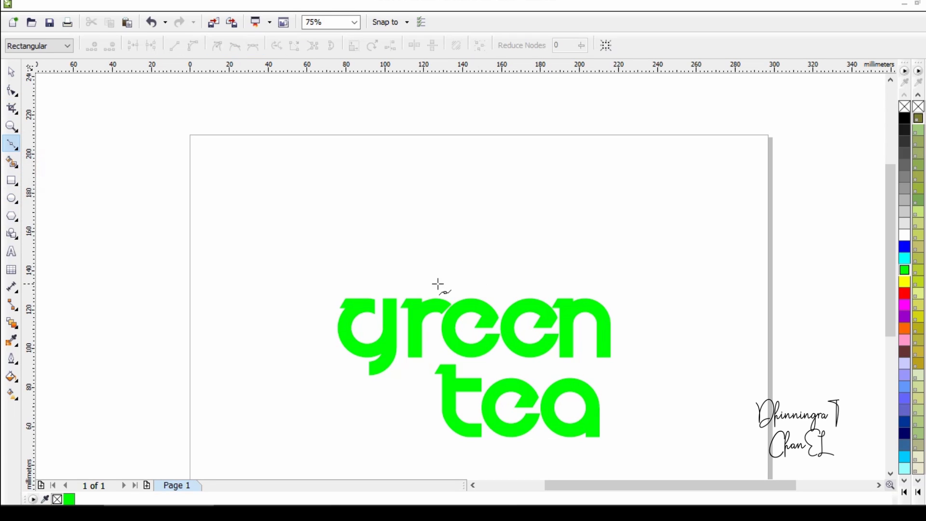
click(11, 72)
drag(230, 244, 666, 405)
key(Delete)
drag(521, 398, 465, 390)
scroll(463, 375, down, 1)
scroll(460, 413, up, 1)
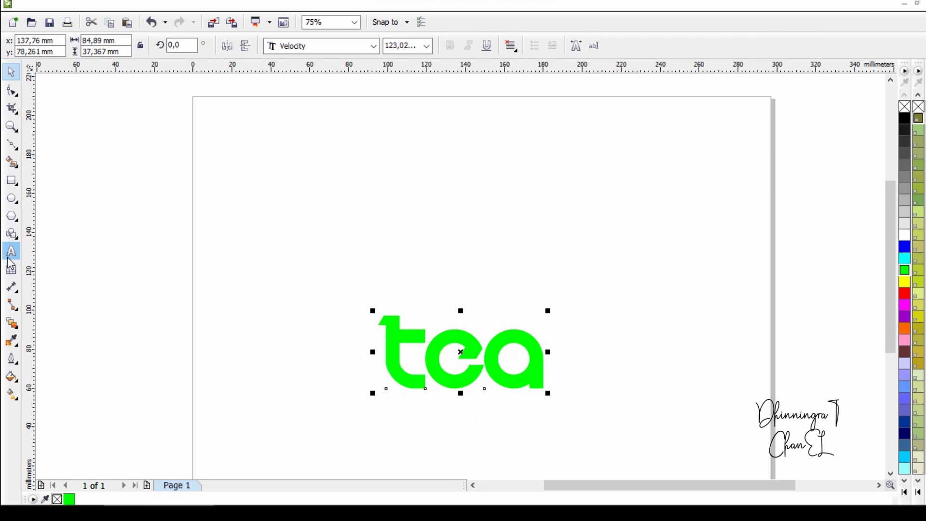
Duplicate "tea", place the copy above it and replace the copy's text with "green".
drag(478, 327, 453, 225)
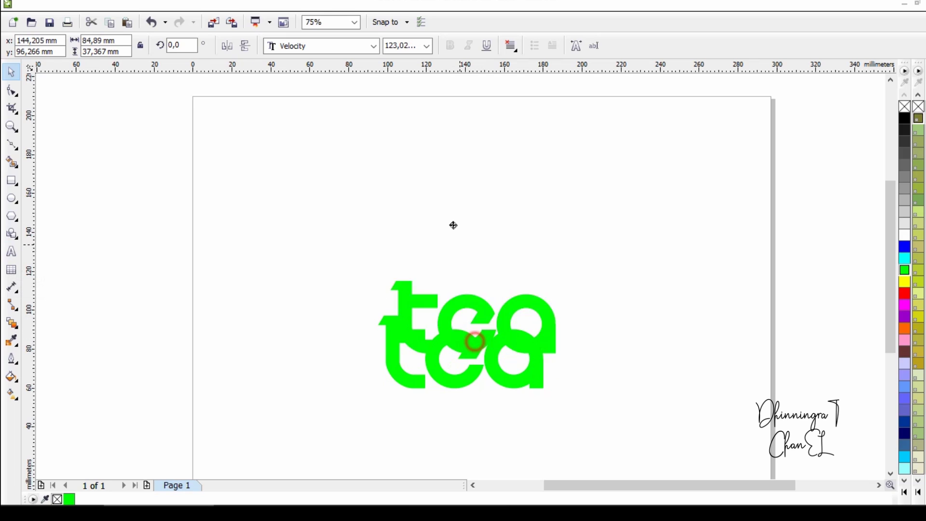
drag(470, 190, 455, 232)
double_click(437, 256)
key(ctrl+a)
text(green)
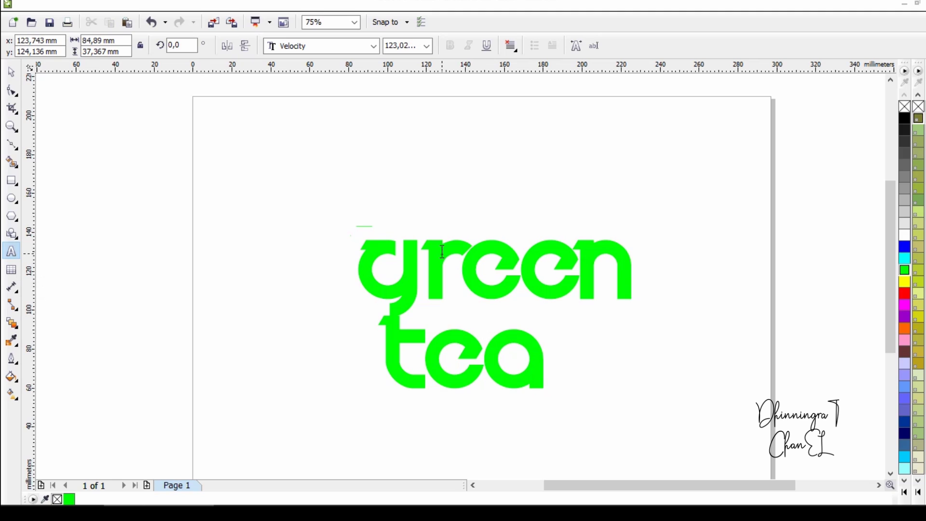
Shrink "green" to about 69 by 20 mm and move it just above the start of "tea".
click(11, 73)
drag(636, 234, 592, 257)
drag(500, 275, 410, 304)
key(p)
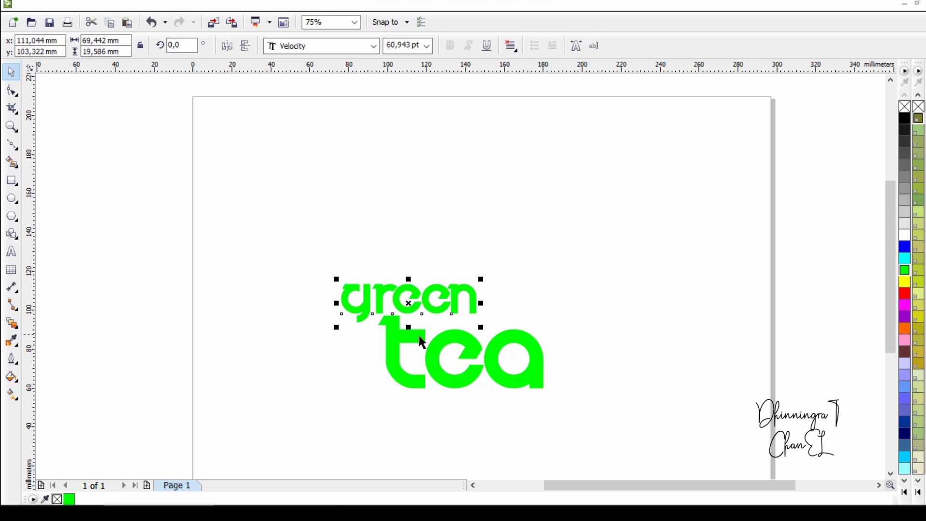
Move "tea" to the right and place "green" directly above its letters "ea", beside the top of the "t".
drag(513, 365, 545, 346)
click(443, 294)
drag(443, 294, 551, 301)
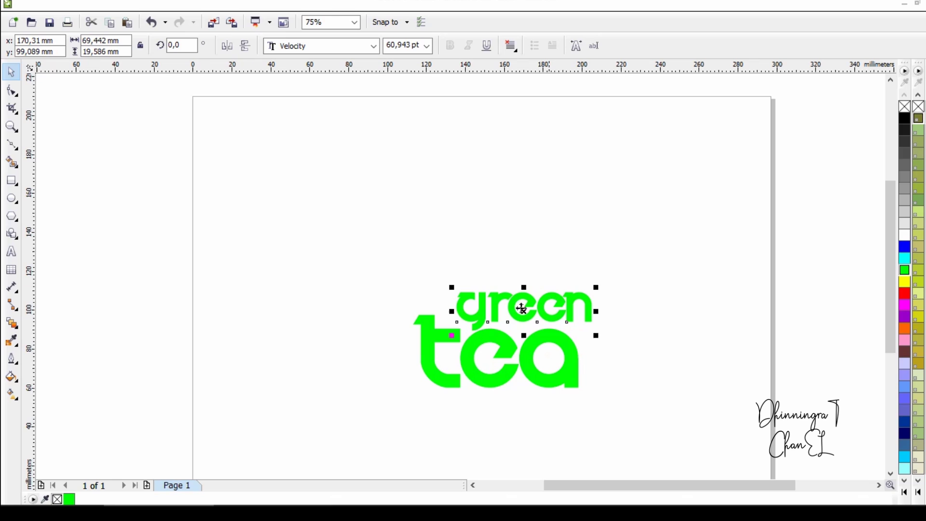
click(676, 306)
Draw a wavy Bezier curve about 70 mm wide between the words, from the "e" of "tea" to just past the end of "green".
scroll(562, 358, up, 2)
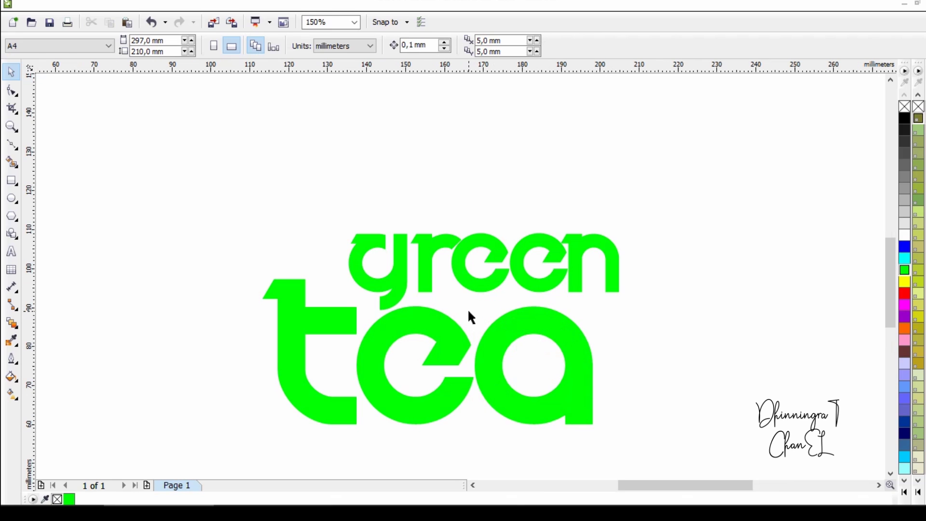
click(12, 144)
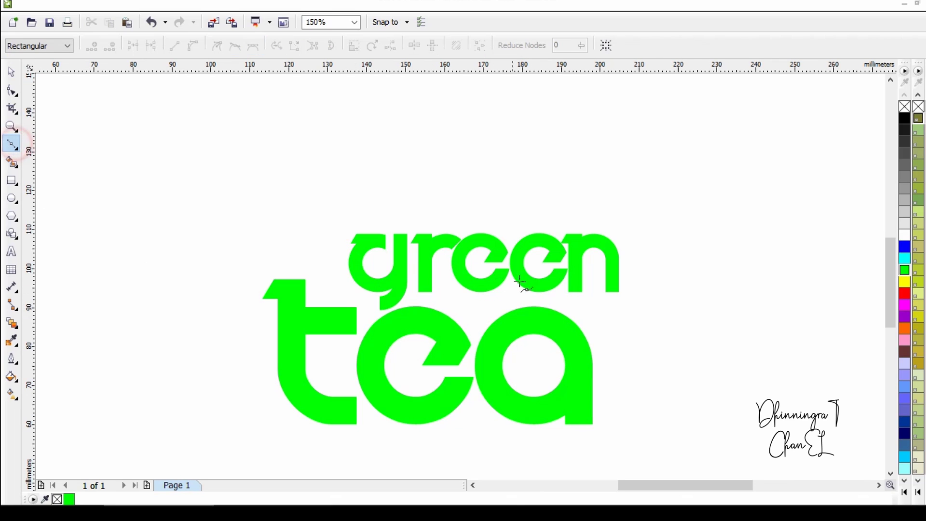
scroll(371, 317, up, 2)
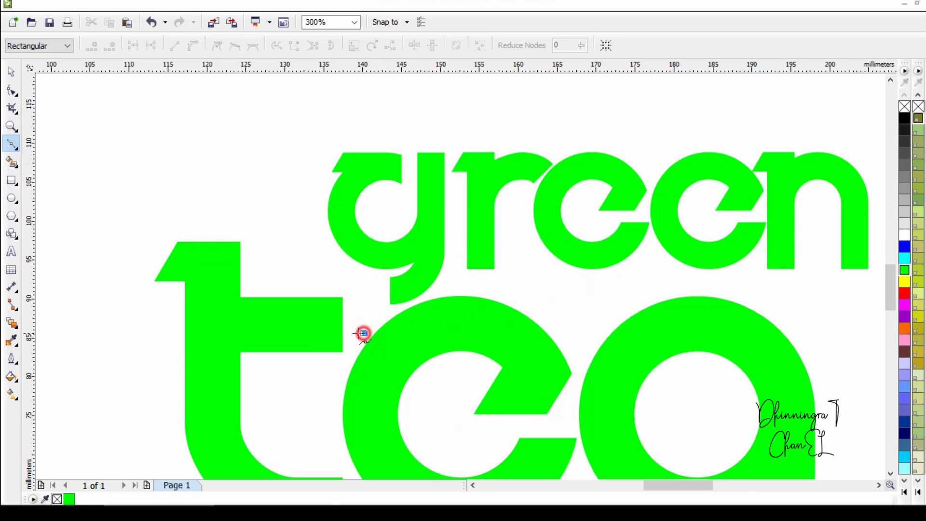
scroll(435, 314, down, 2)
drag(491, 300, 570, 304)
drag(666, 302, 713, 289)
scroll(575, 266, down, 1)
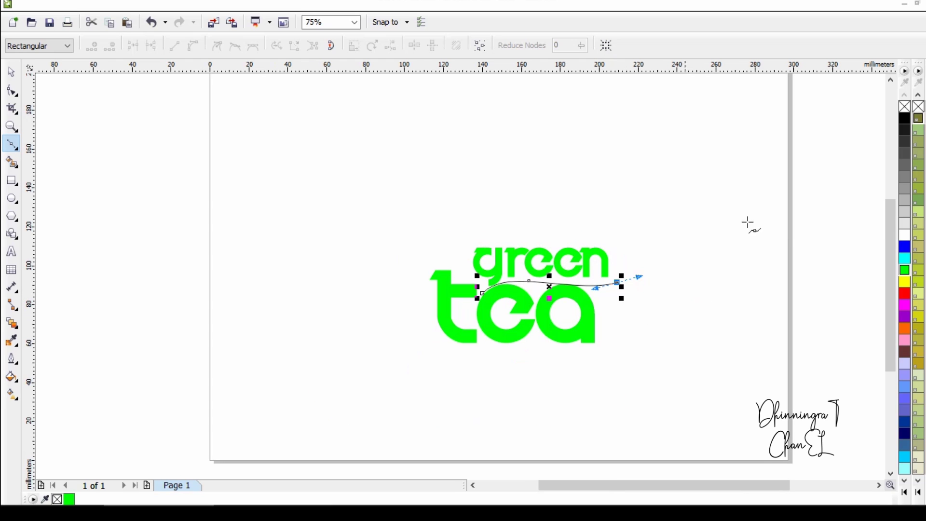
Extend the wavy curve upward to the right, ending about 26 mm past the end of "green" at mid-letter height.
scroll(552, 303, up, 2)
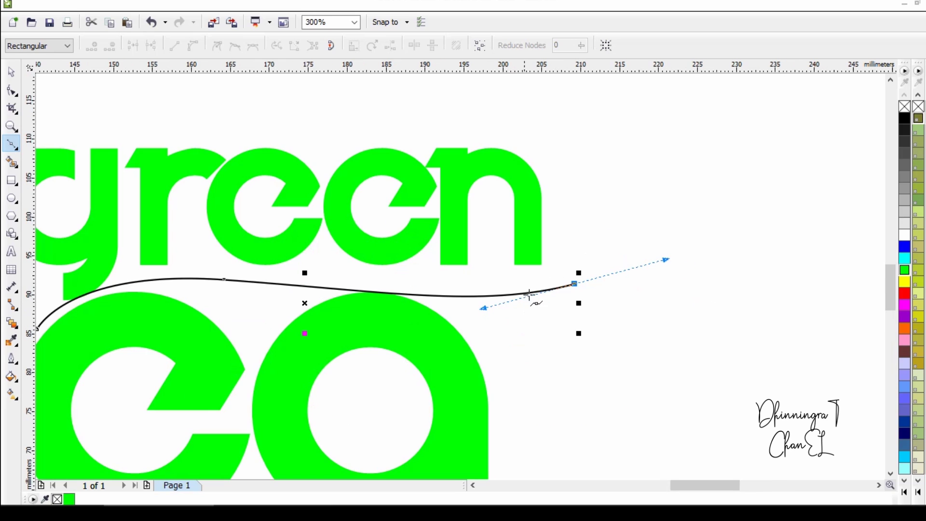
scroll(599, 231, down, 1)
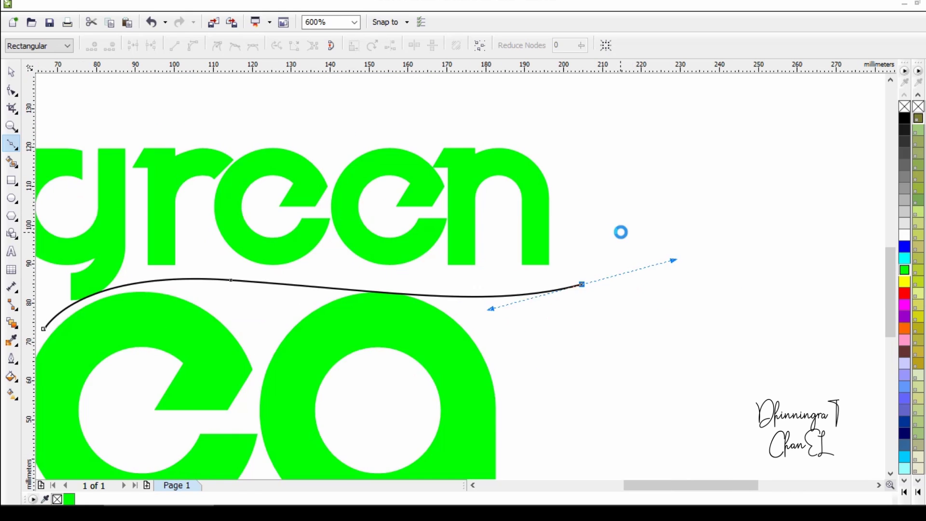
scroll(566, 264, up, 1)
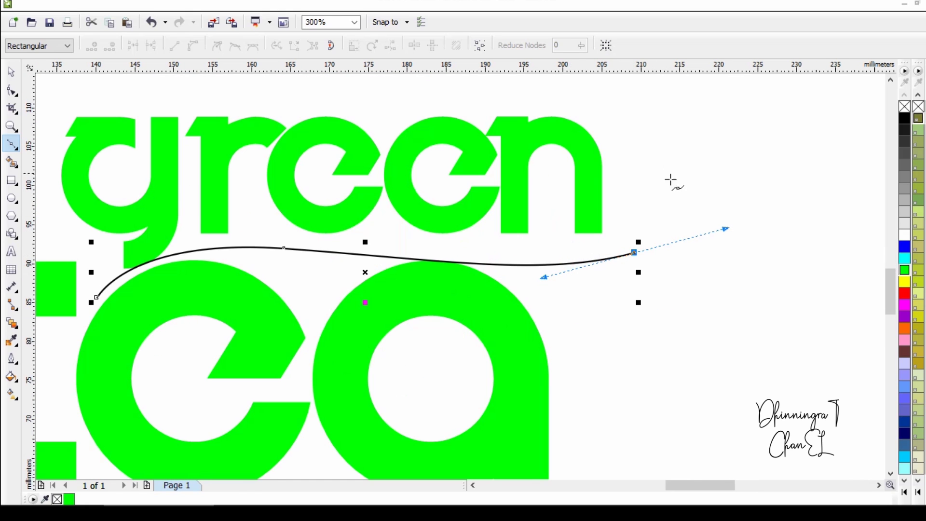
drag(806, 192, 806, 182)
scroll(806, 182, down, 1)
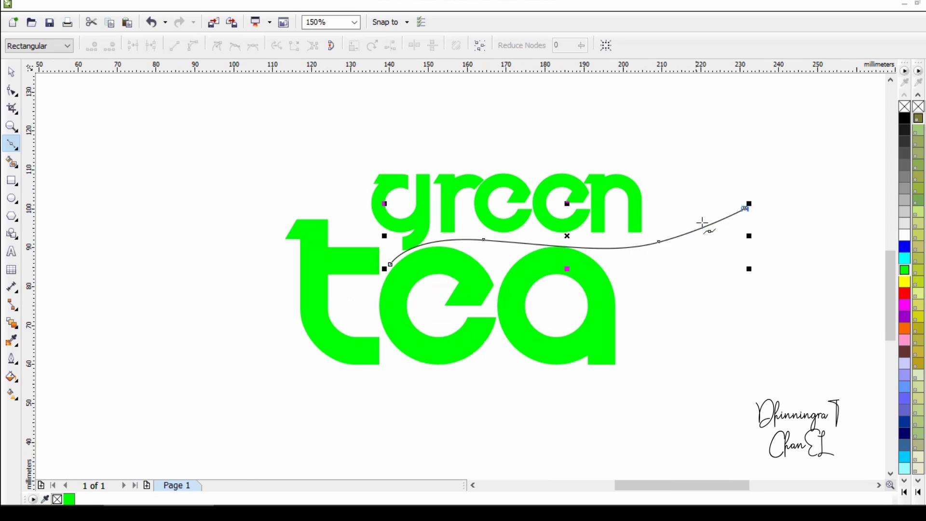
drag(647, 256, 598, 254)
key(ctrl+z)
drag(500, 249, 480, 248)
key(ctrl+z)
Draw the shape's lower edge back leftward, just below the first curve, with nodes under the "n" and above the "e" of "tea".
drag(639, 252, 618, 254)
scroll(499, 256, up, 1)
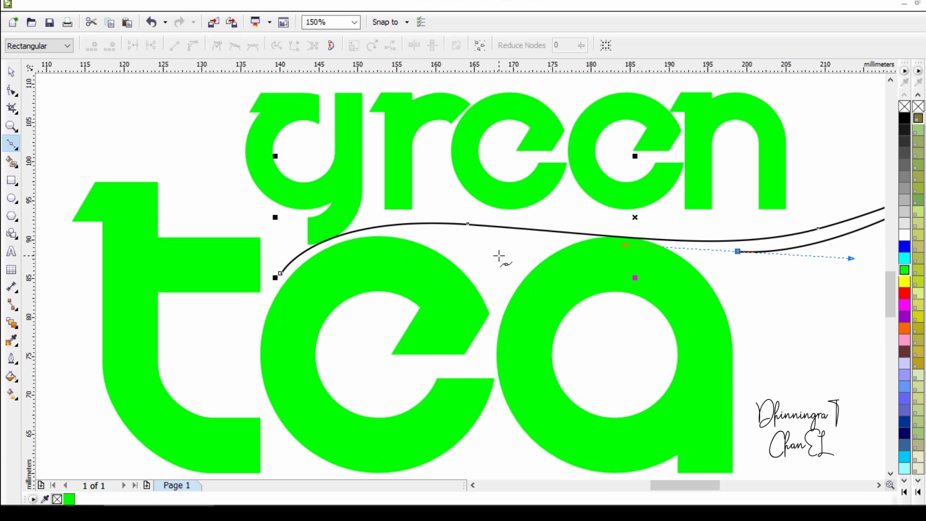
click(467, 236)
drag(416, 234, 389, 233)
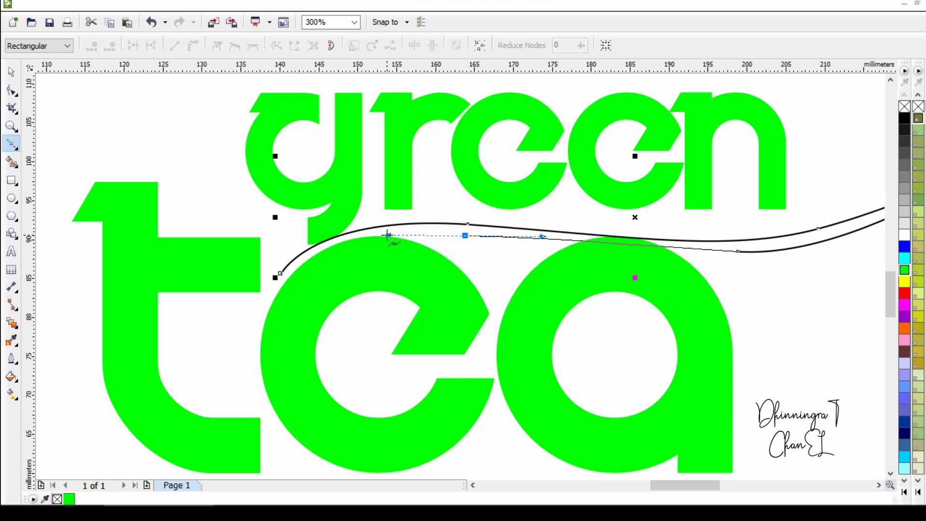
scroll(319, 244, up, 1)
drag(263, 295, 106, 413)
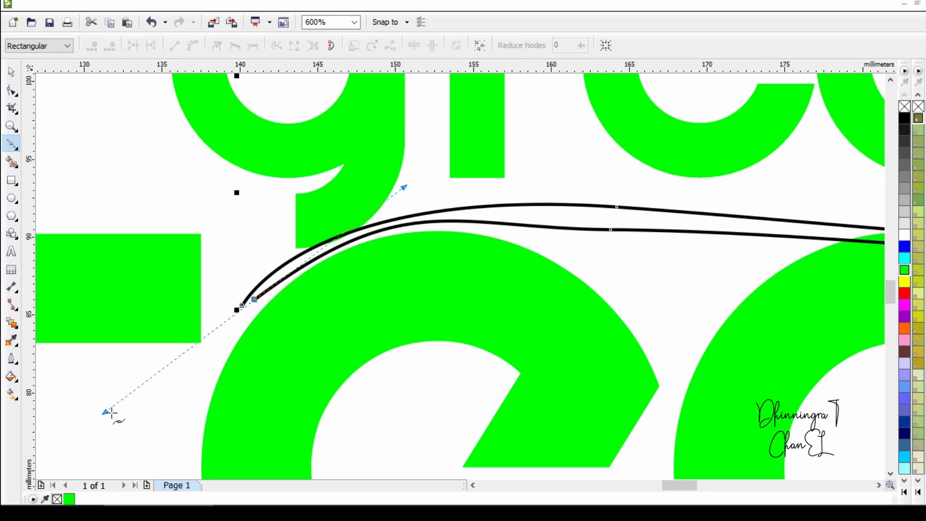
click(83, 406)
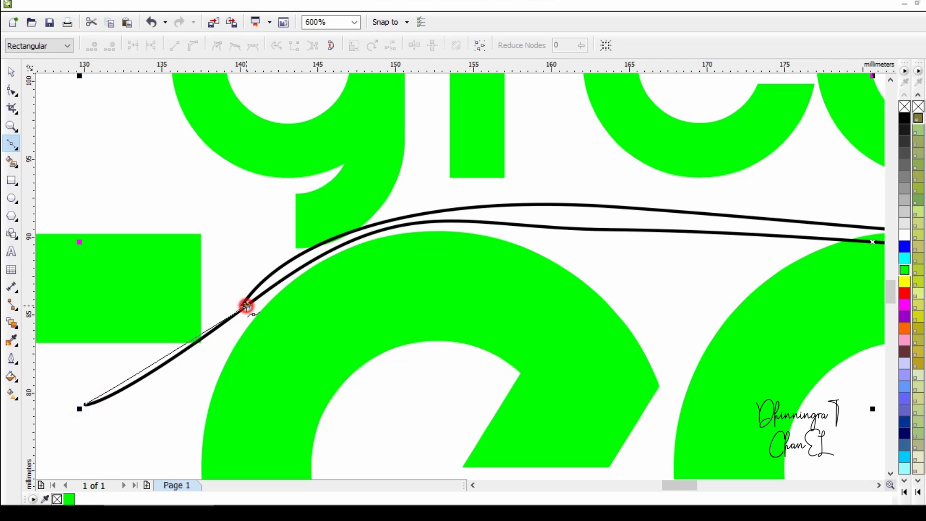
key(ctrl+z)
key(ctrl+z)
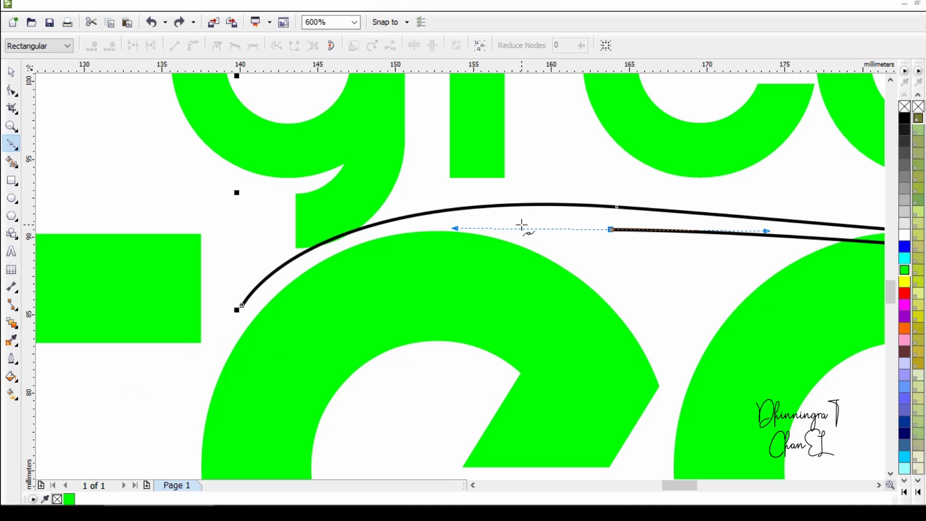
Curve the lower edge along the top of the "e" of "tea" and close the shape at the curve's starting point.
drag(309, 264, 189, 383)
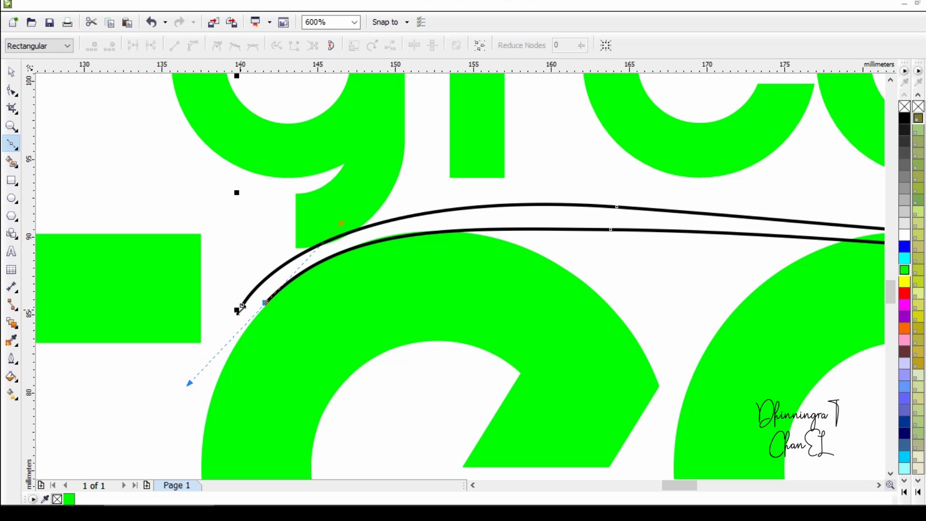
click(240, 302)
scroll(240, 302, down, 3)
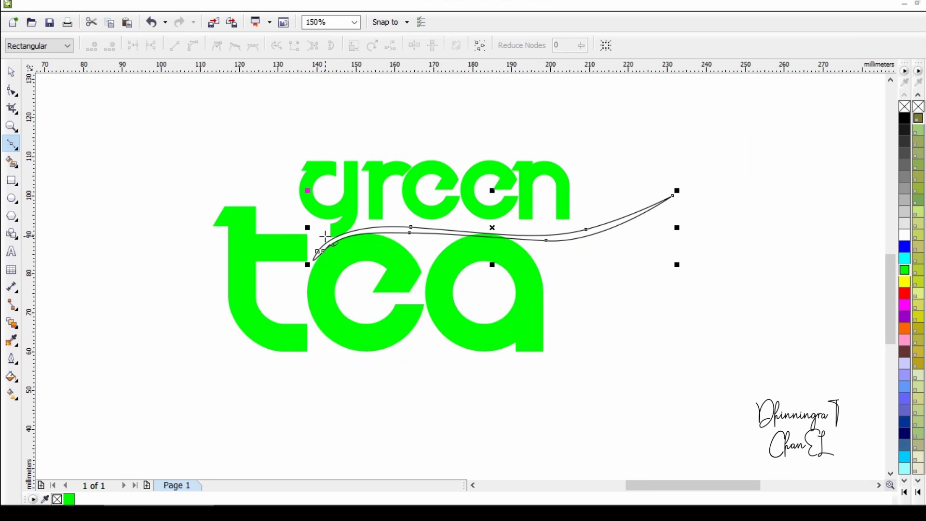
Smooth the swoosh's right half by removing the extra node on its lower edge and the one on its upper edge.
click(12, 72)
click(12, 91)
scroll(539, 209, up, 1)
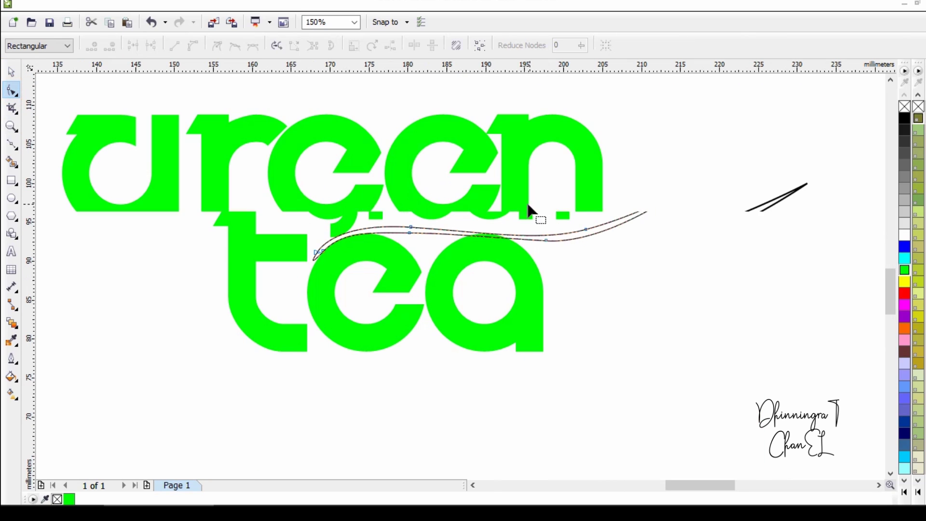
click(556, 278)
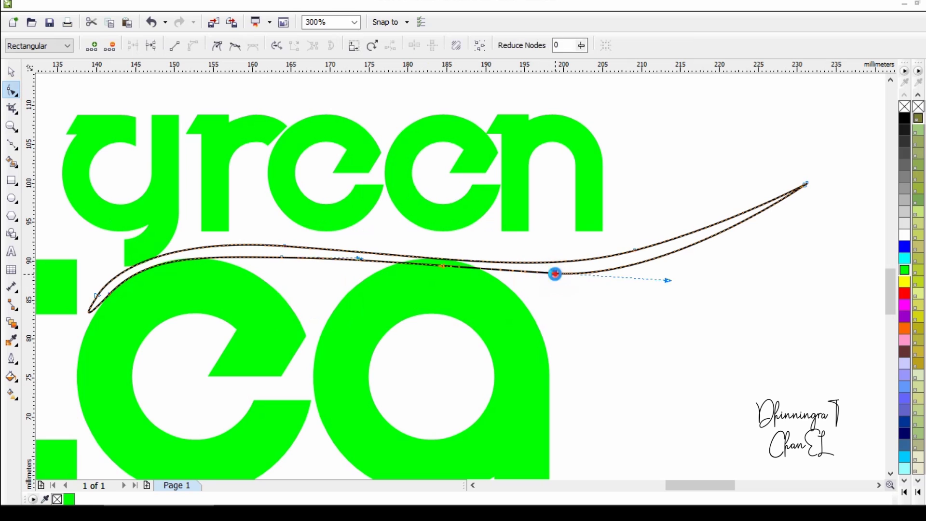
click(485, 261)
mouse_move(486, 264)
mouse_down()
mouse_move(488, 246)
mouse_move(497, 261)
mouse_up()
click(635, 252)
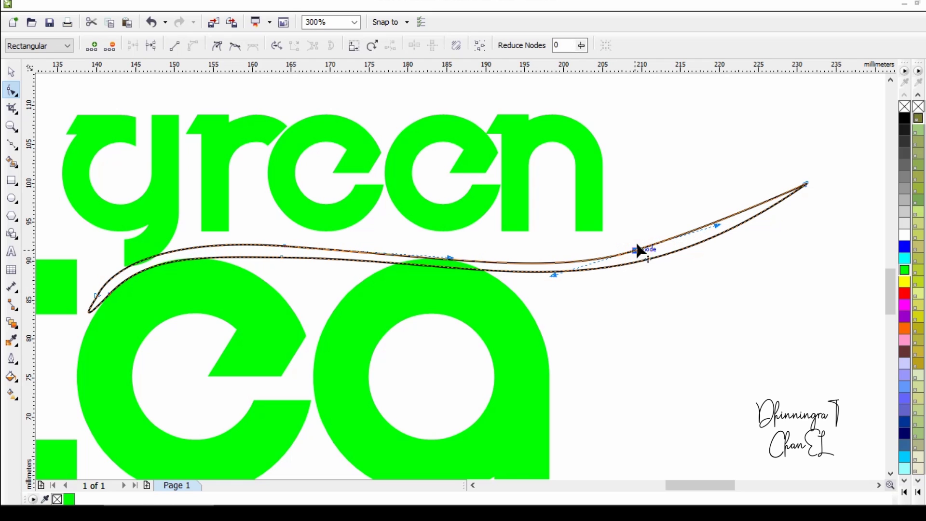
double_click(636, 251)
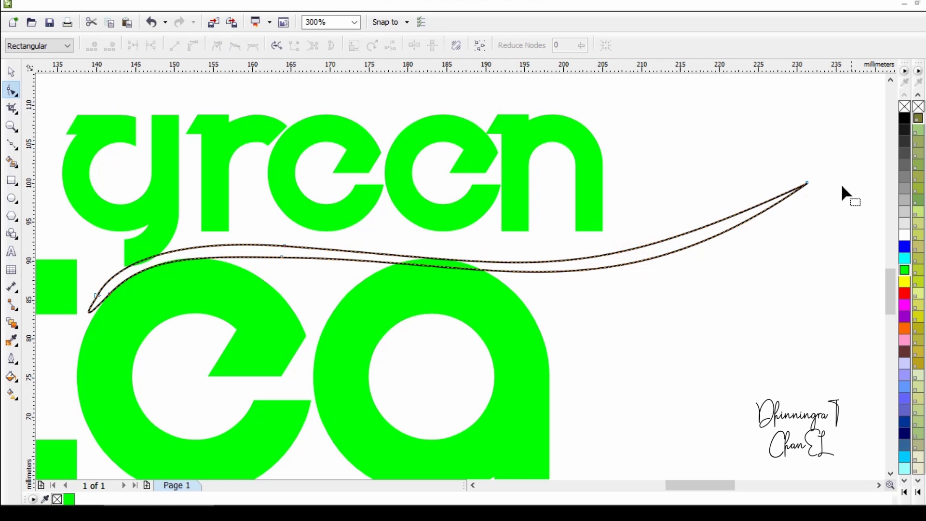
Shift the whole swoosh very slightly to the left and deselect it.
mouse_move(810, 183)
mouse_down()
mouse_move(797, 144)
mouse_move(808, 184)
mouse_up()
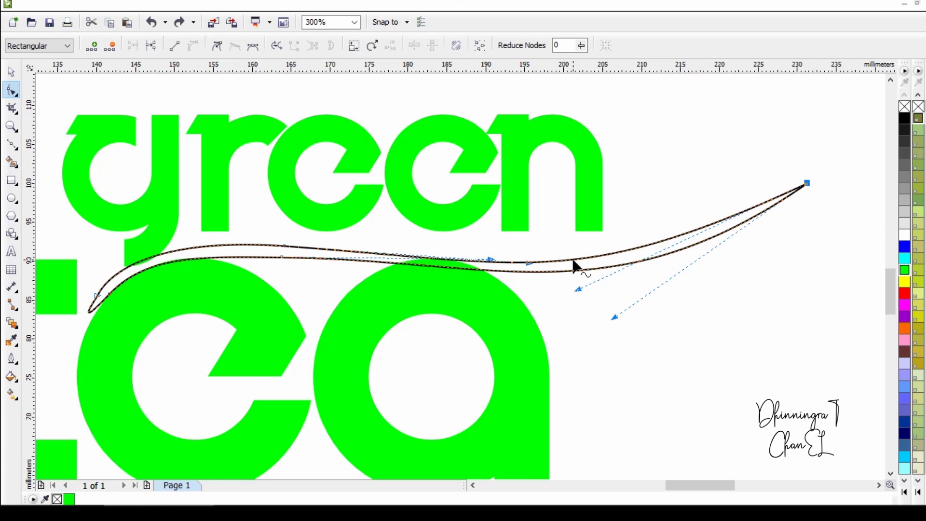
click(9, 75)
mouse_move(596, 256)
mouse_down()
mouse_move(575, 250)
mouse_move(597, 242)
mouse_move(562, 269)
mouse_move(589, 248)
mouse_move(594, 255)
mouse_up()
click(707, 282)
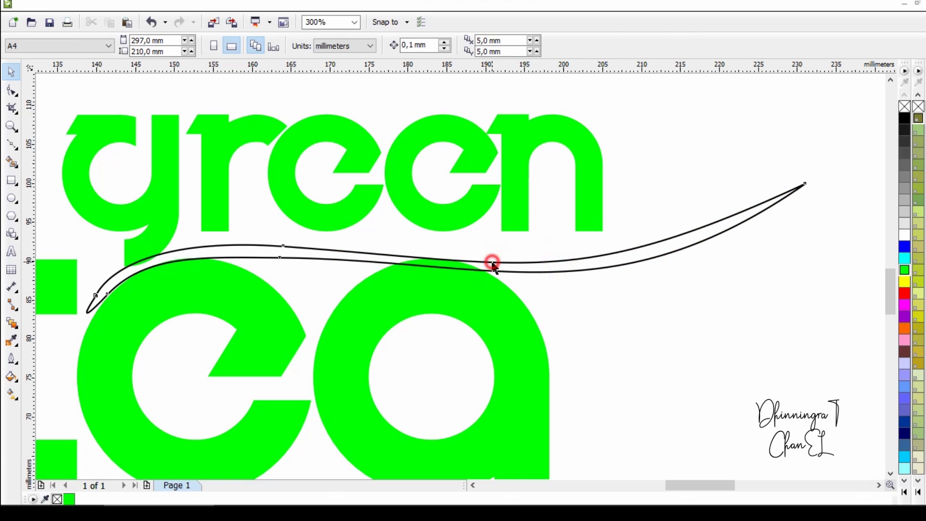
key(F10)
drag(488, 265, 487, 263)
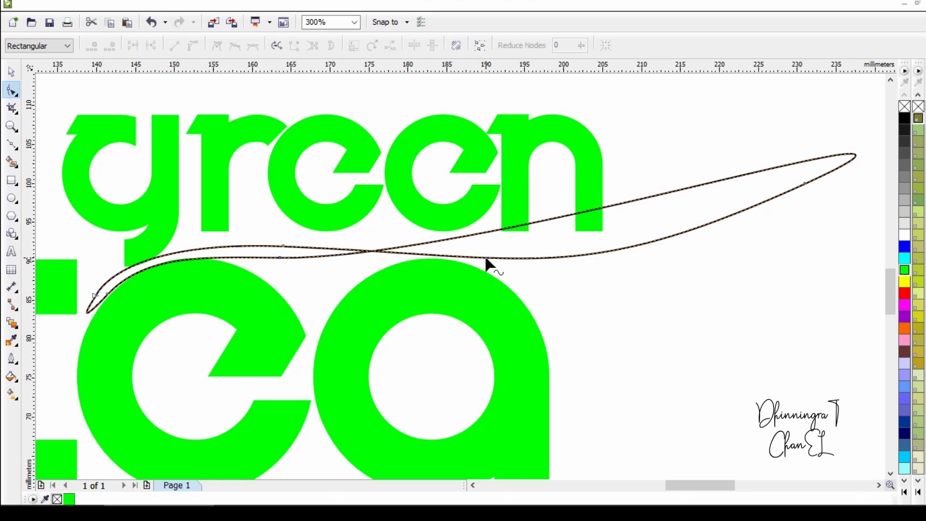
key(ctrl+z)
click(454, 260)
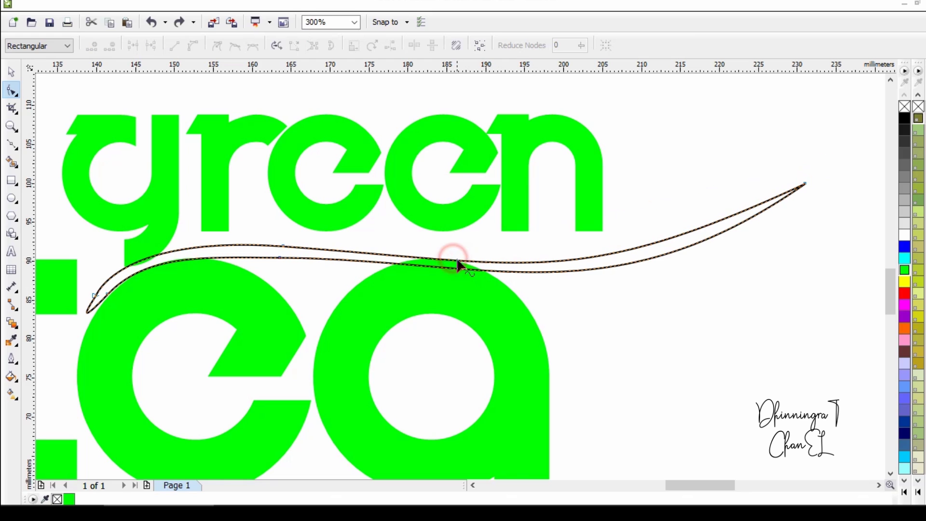
key(ctrl+shift+z)
key(ctrl+z)
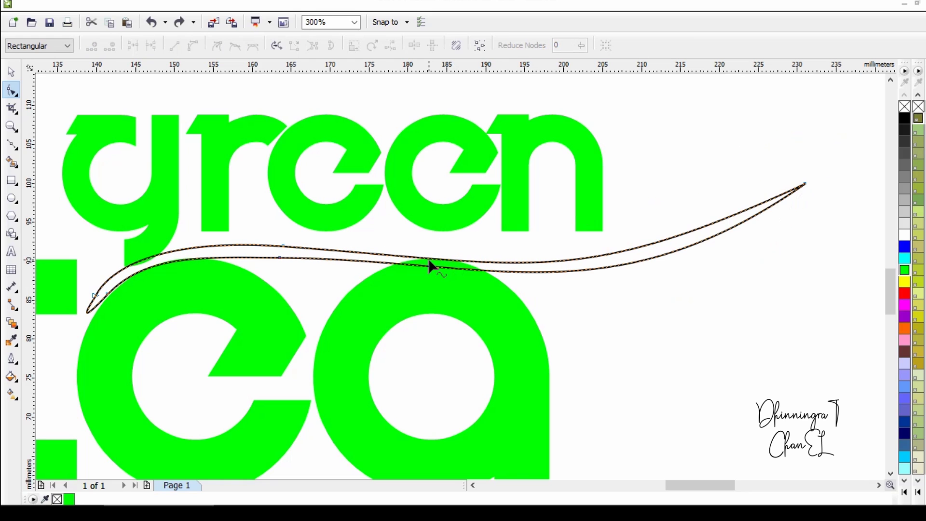
click(431, 265)
key(ctrl+shift+z)
key(ctrl+z)
click(668, 239)
key(ctrl+shift+z)
key(ctrl+z)
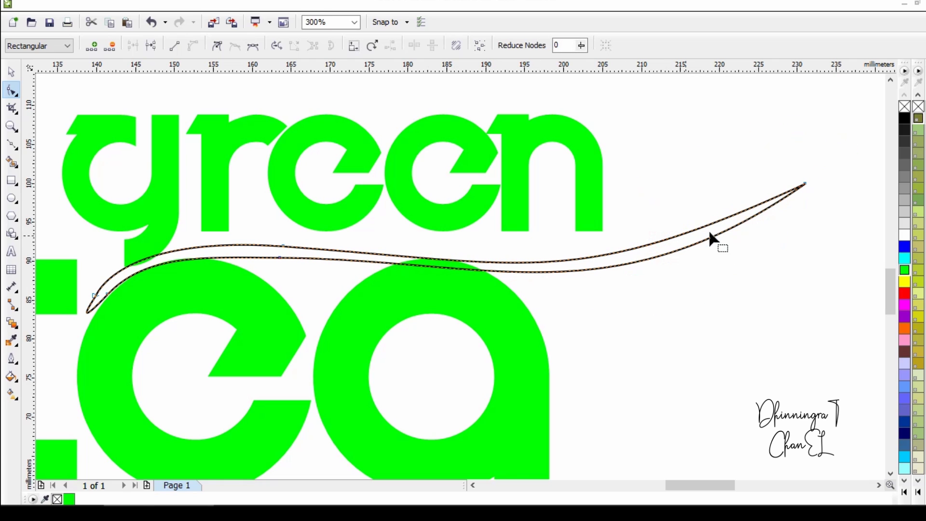
Add a node near the swoosh's right tip, flatten its middle above the "a" of "tea", and narrow its tail.
click(791, 192)
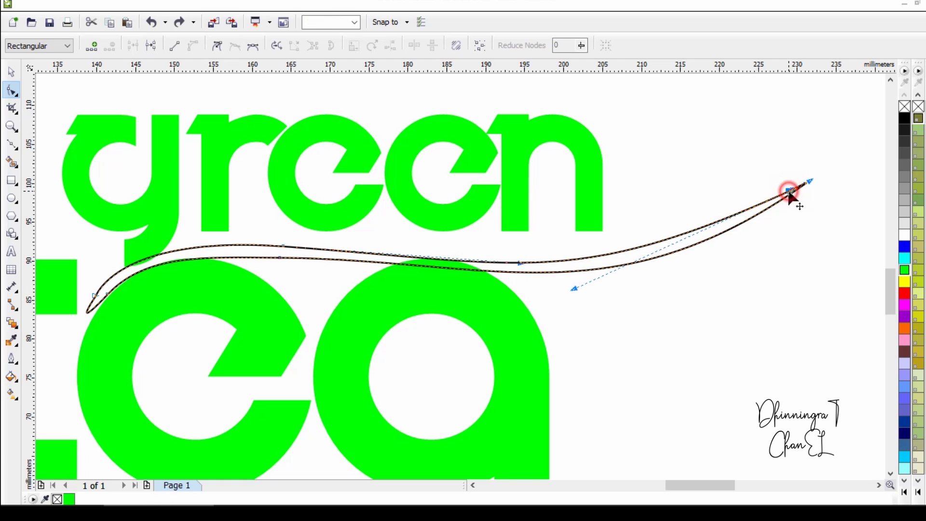
mouse_move(518, 265)
mouse_down()
mouse_move(531, 247)
mouse_move(527, 272)
mouse_move(536, 262)
mouse_up()
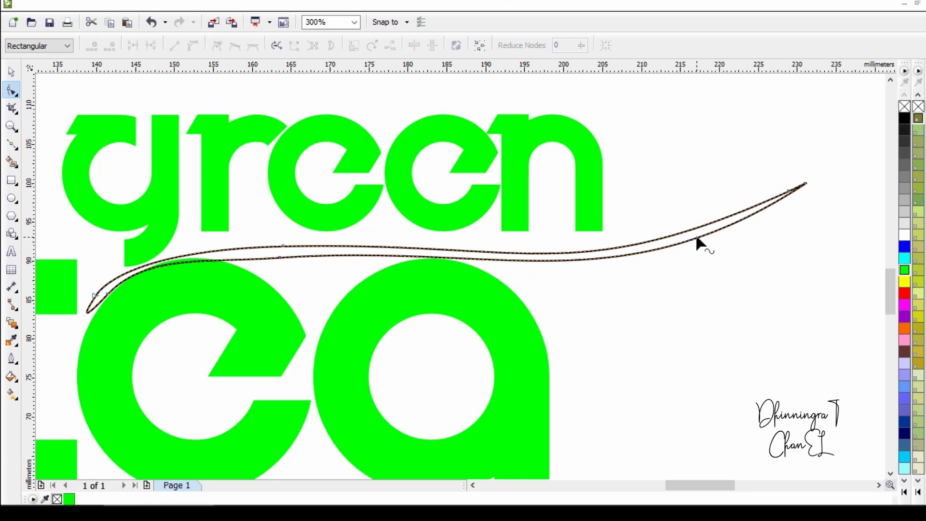
scroll(697, 237, up, 1)
drag(679, 228, 745, 223)
scroll(653, 246, down, 1)
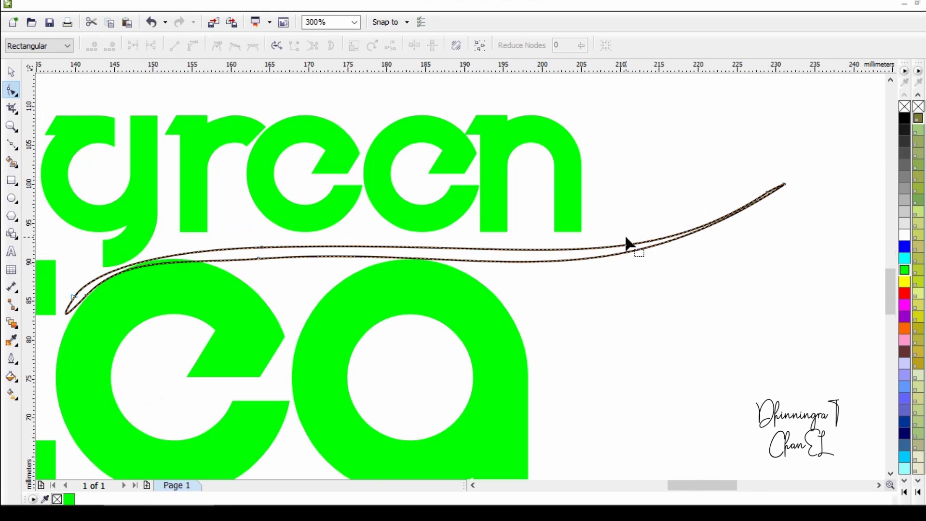
scroll(628, 243, down, 1)
scroll(826, 200, up, 1)
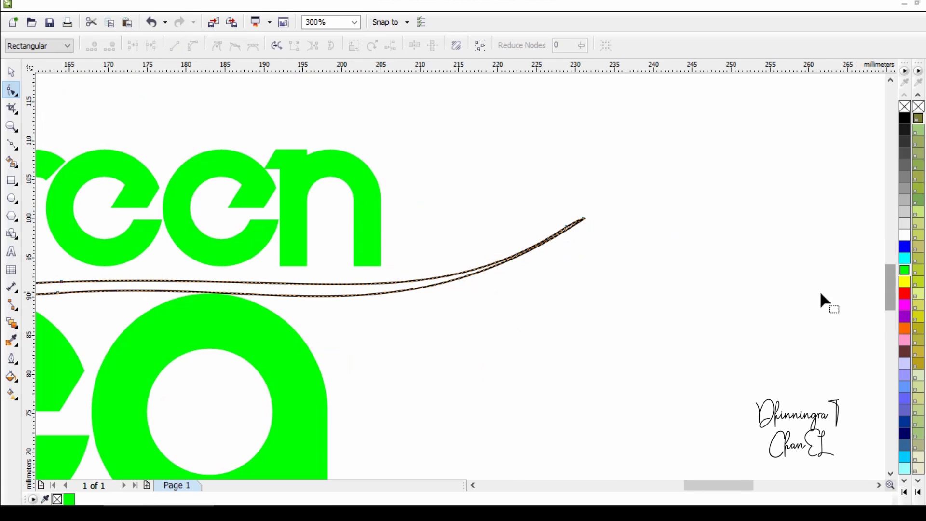
Fill the swoosh with olive green and set its outline to None.
scroll(827, 291, down, 1)
click(919, 265)
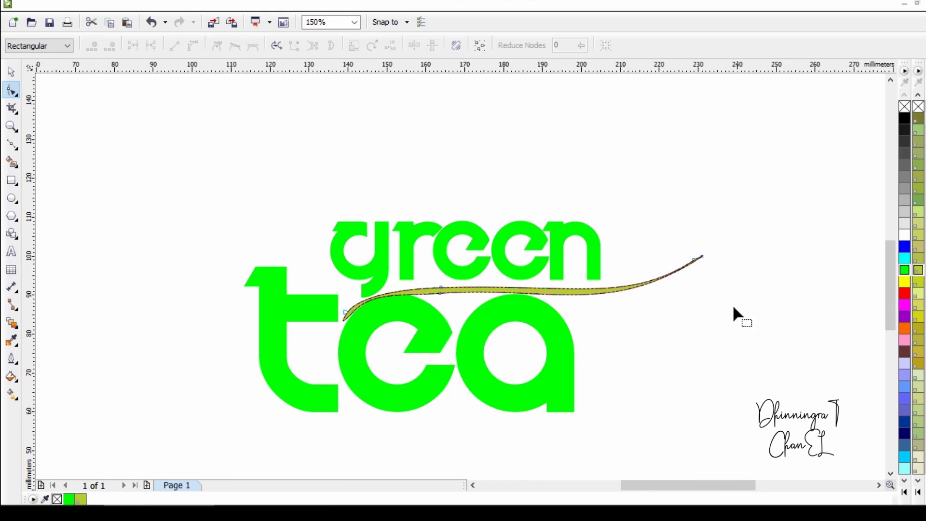
scroll(227, 197, up, 1)
key(space)
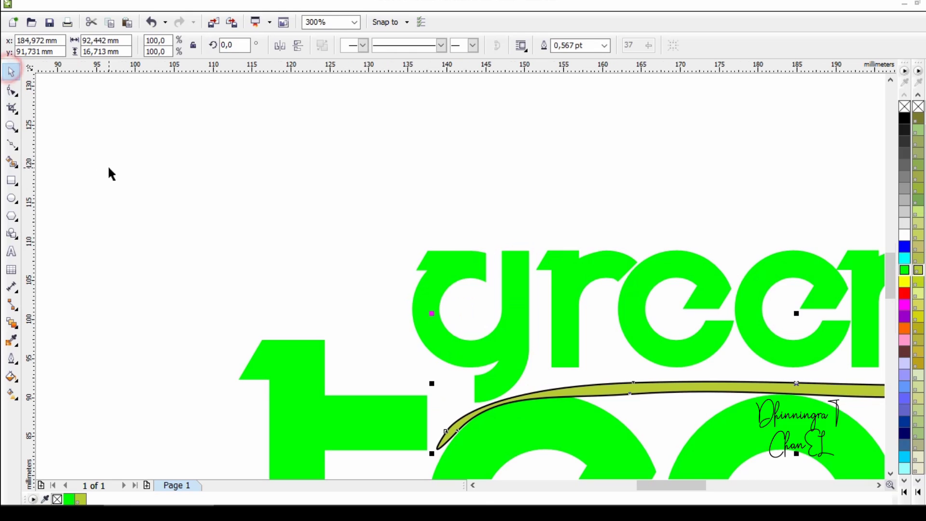
scroll(110, 172, down, 1)
click(605, 45)
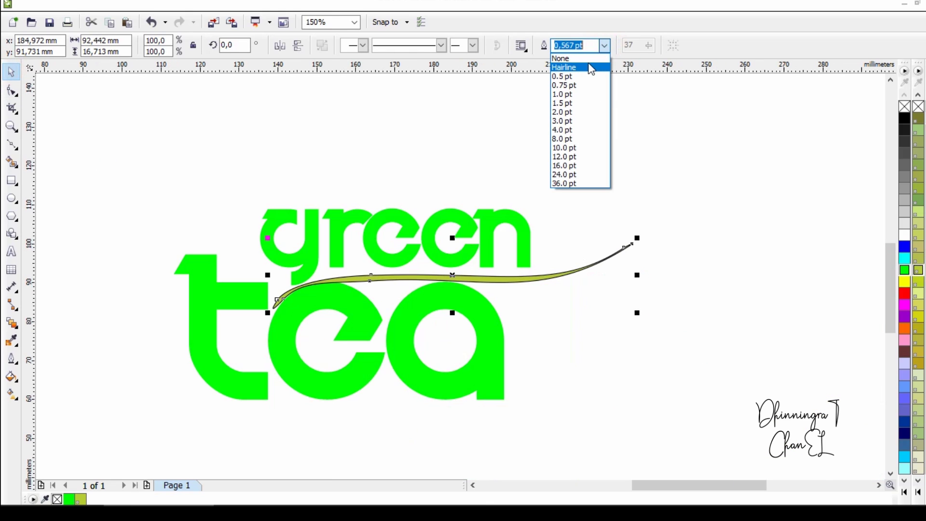
click(591, 57)
Duplicate the swoosh, place the copy about 1 mm above the original, and fill it with bright green.
scroll(471, 269, up, 1)
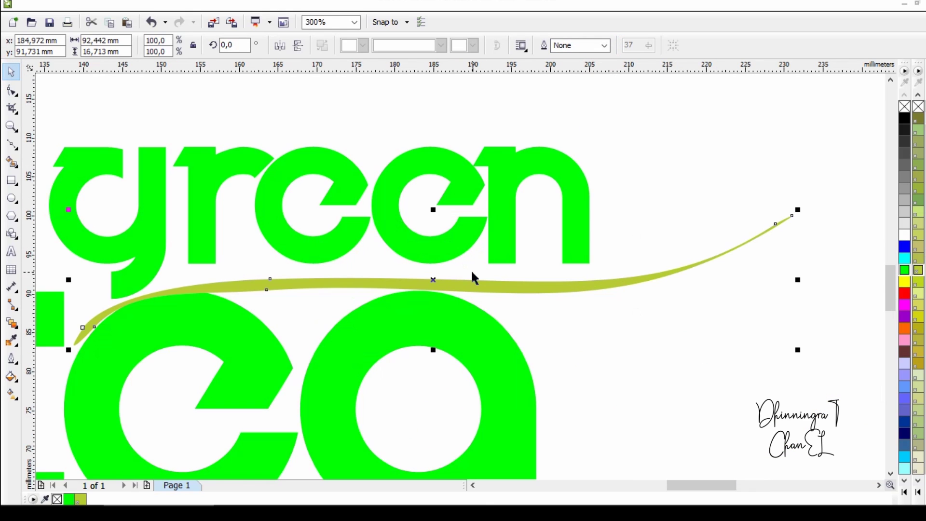
key(ctrl+d)
drag(472, 242, 440, 271)
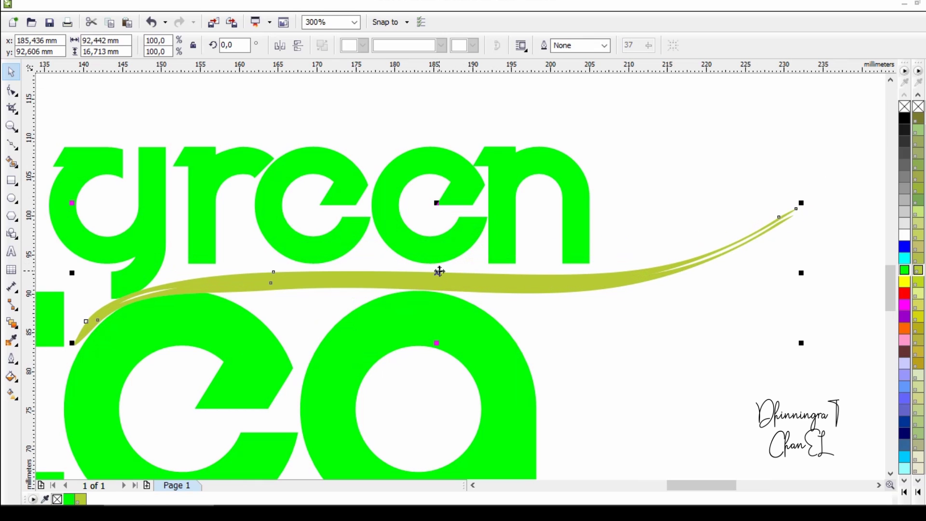
click(905, 270)
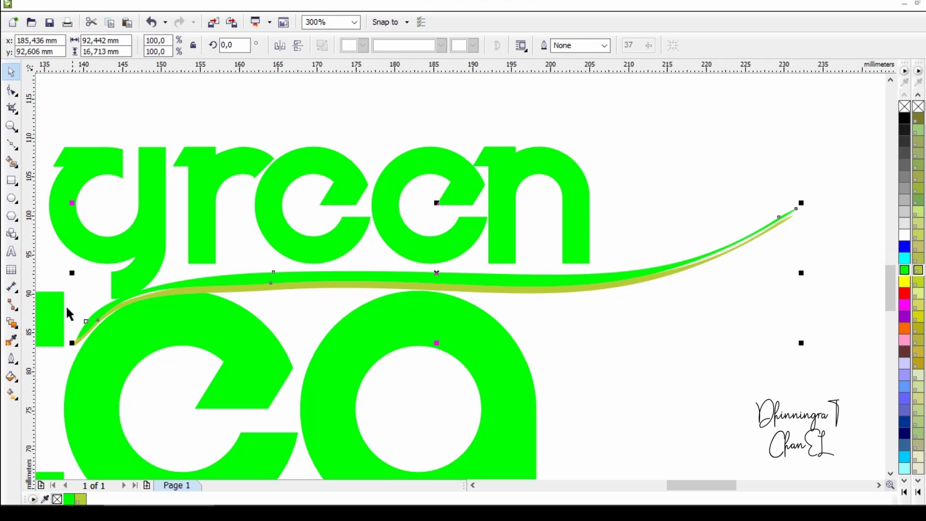
Give the bright green swoosh a uniform transparency of 52 in Normal mode and deselect it.
click(17, 347)
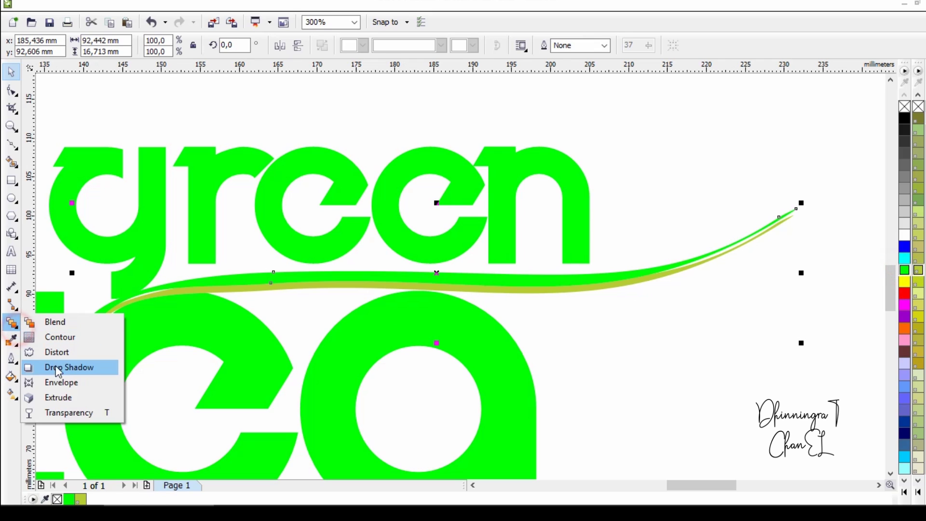
click(66, 410)
click(96, 46)
click(48, 65)
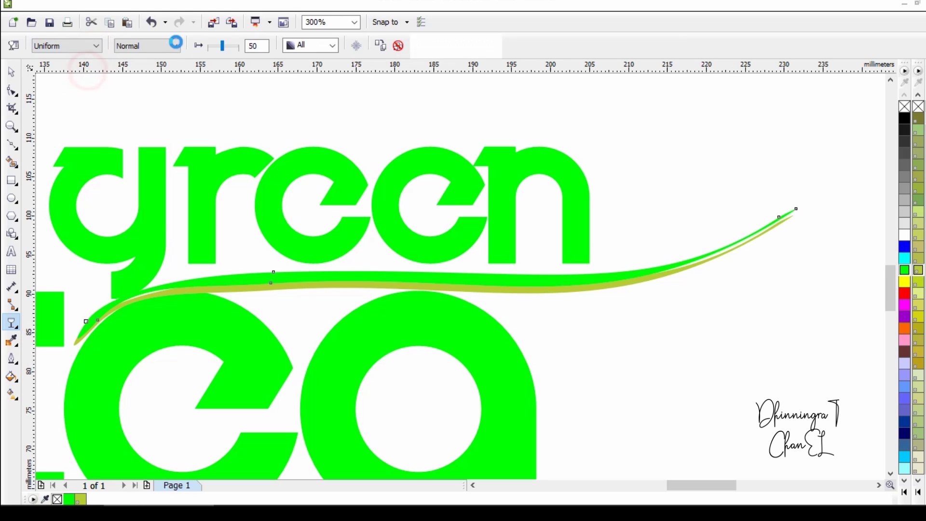
click(176, 46)
click(177, 46)
click(225, 45)
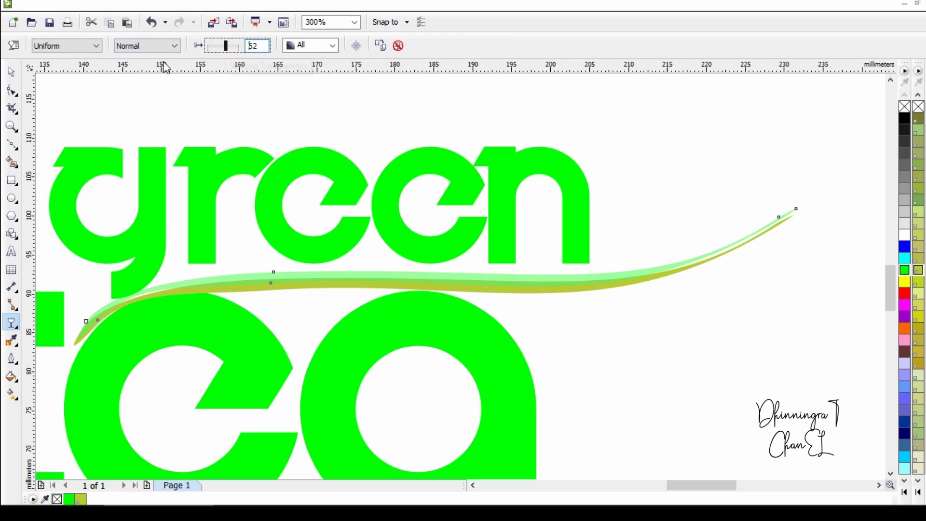
click(10, 72)
click(180, 80)
scroll(397, 242, down, 1)
scroll(635, 310, down, 1)
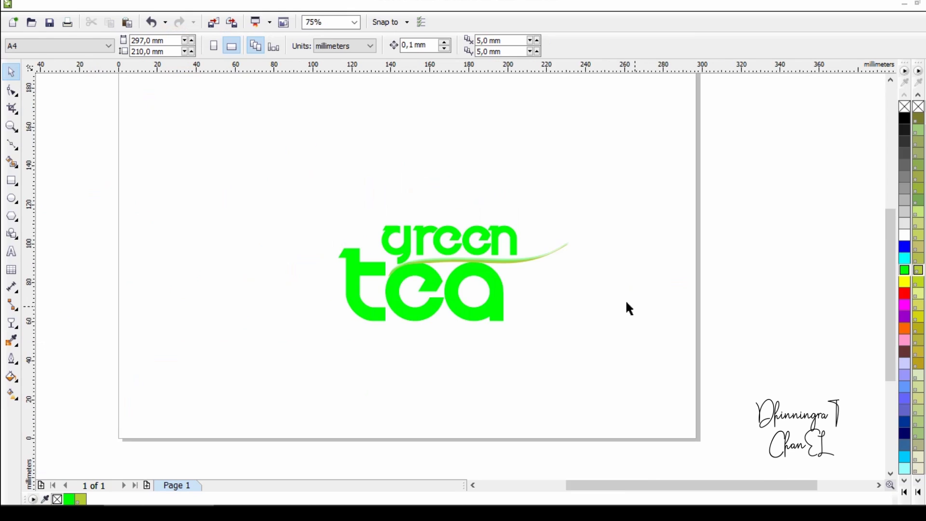
Move the word "green" about 3 mm right and 2 mm up, clear of the swoosh, and deselect it.
scroll(483, 237, up, 1)
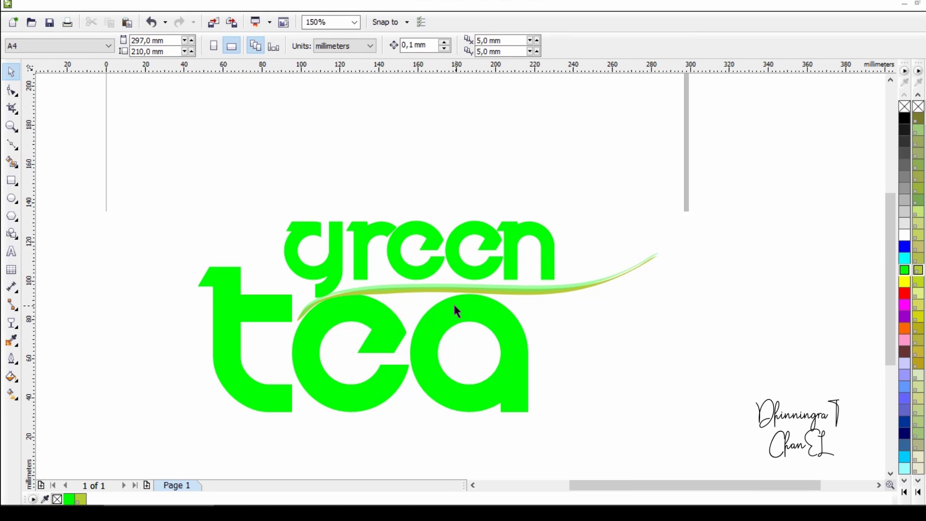
scroll(453, 303, down, 1)
scroll(462, 293, up, 1)
drag(331, 259, 339, 248)
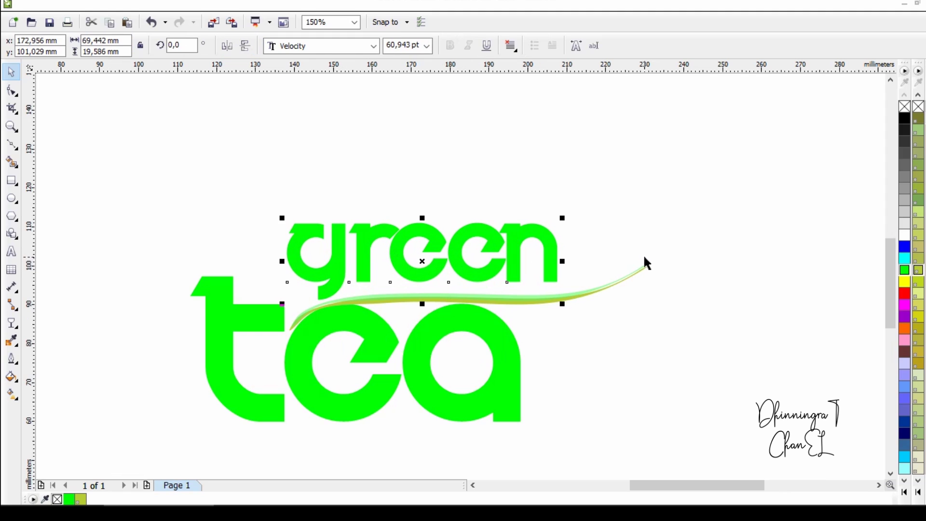
click(669, 264)
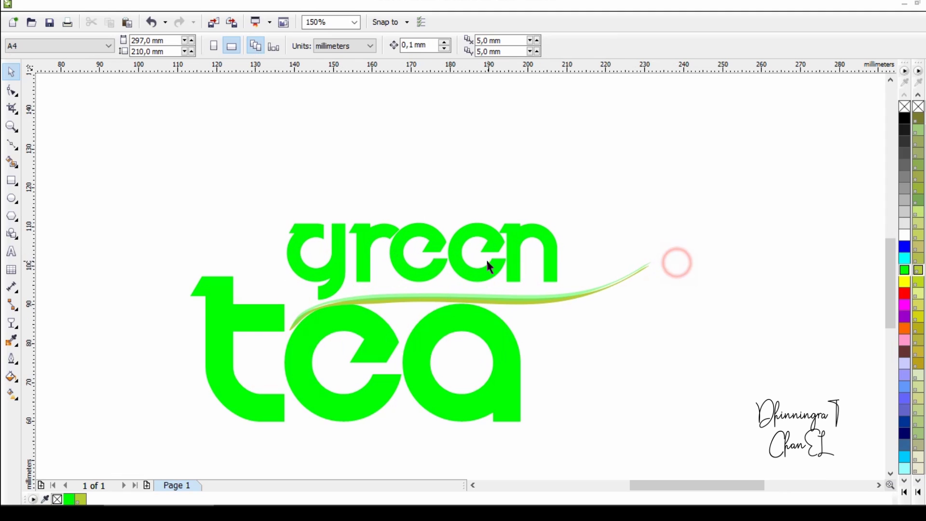
Duplicate the word "green" and place the copy exactly over the original.
click(404, 244)
key(ctrl+d)
scroll(424, 269, up, 2)
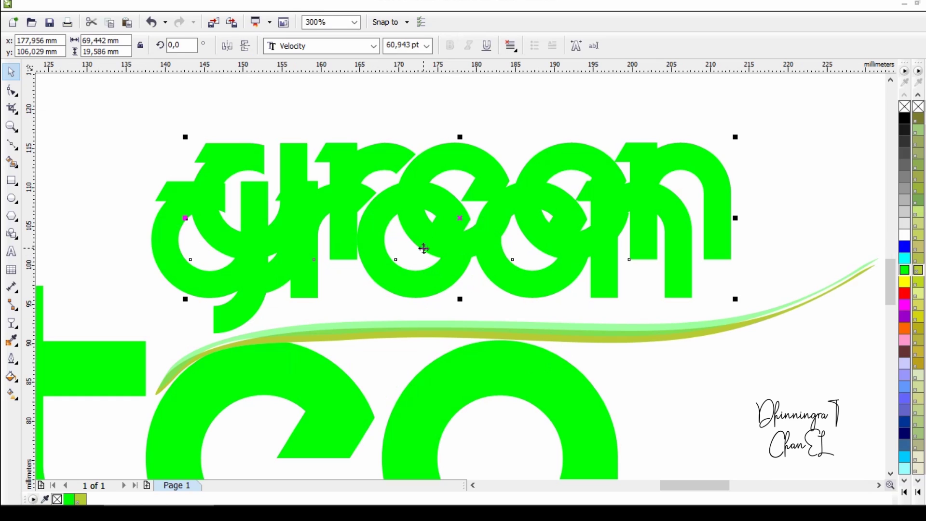
drag(458, 217, 422, 257)
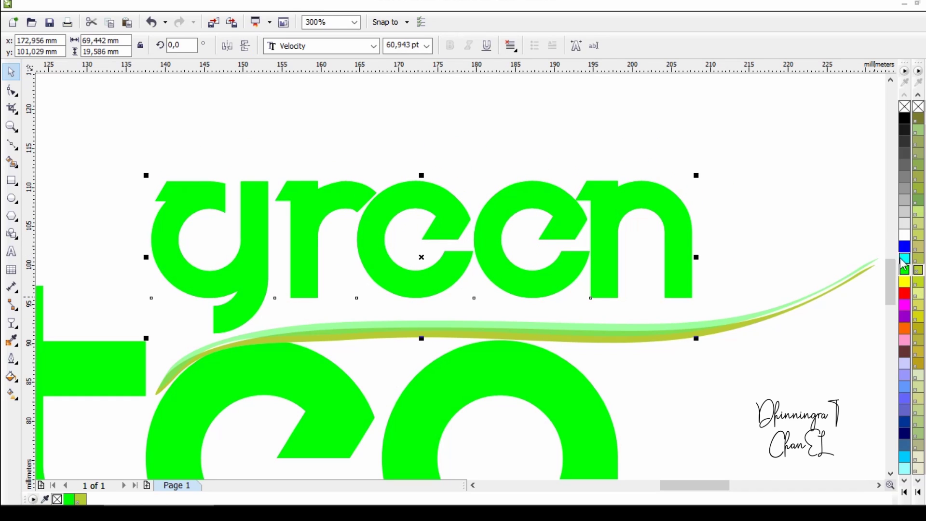
Try filling the "green" copy with white and fading it across the word with a linear transparency.
click(910, 213)
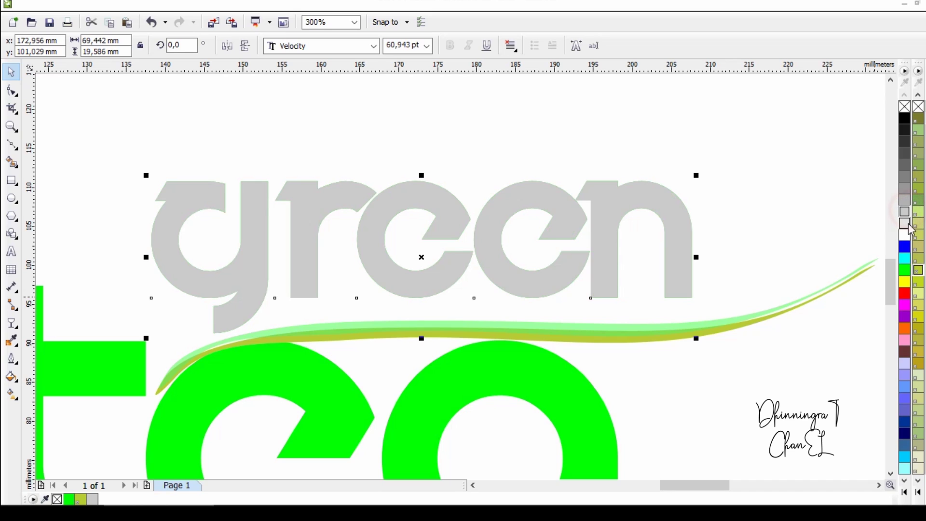
click(905, 236)
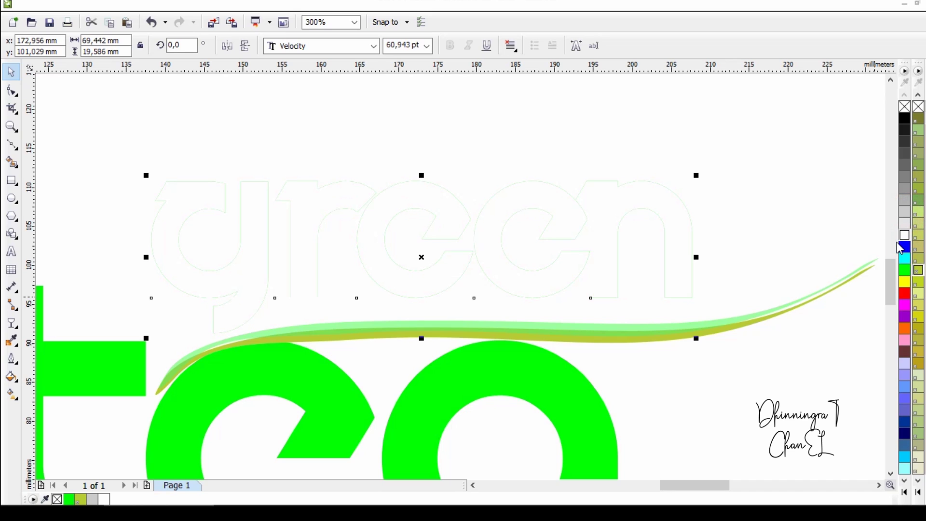
key(t)
drag(604, 174, 236, 261)
drag(602, 180, 747, 172)
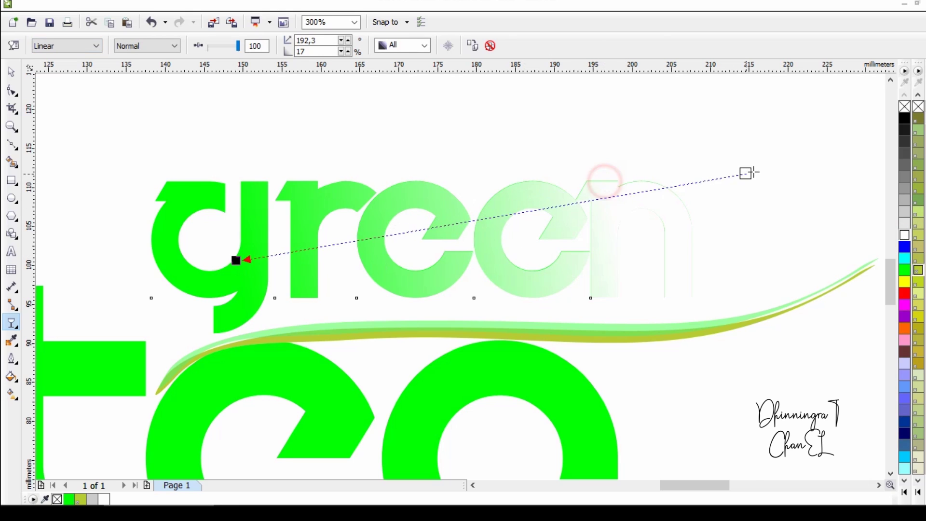
scroll(517, 258, down, 3)
key(ctrl+z)
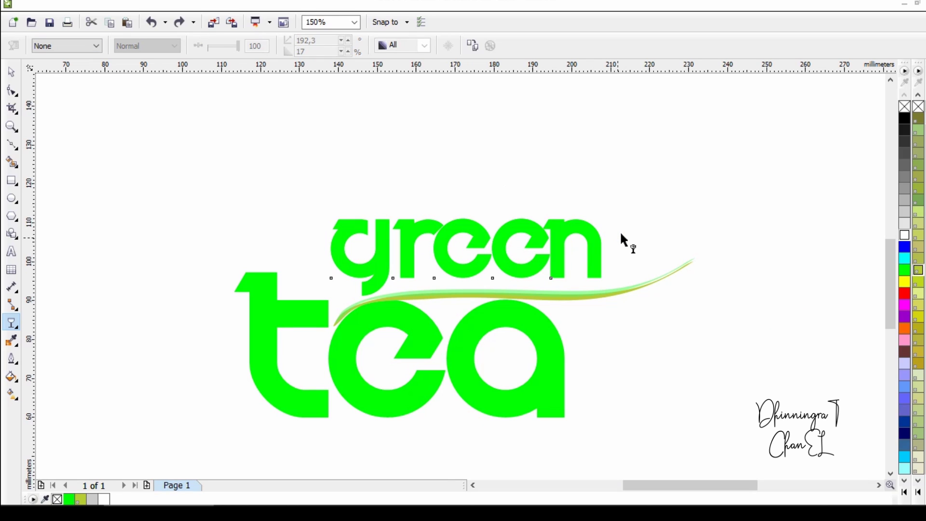
Fill the "green" copy with mustard yellow and apply a linear transparency that fades it out from the "n" toward the "g".
click(11, 72)
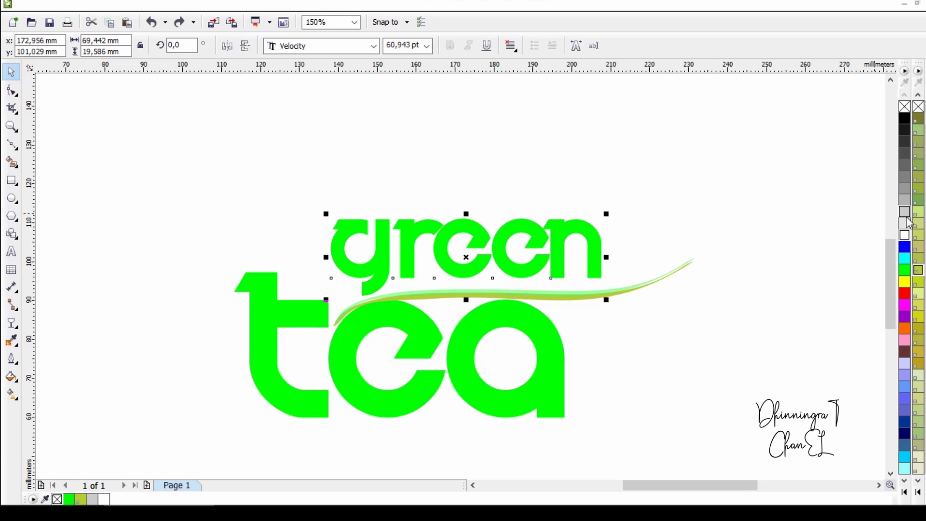
mouse_move(520, 224)
mouse_down()
mouse_move(540, 205)
mouse_move(520, 225)
mouse_up()
click(919, 317)
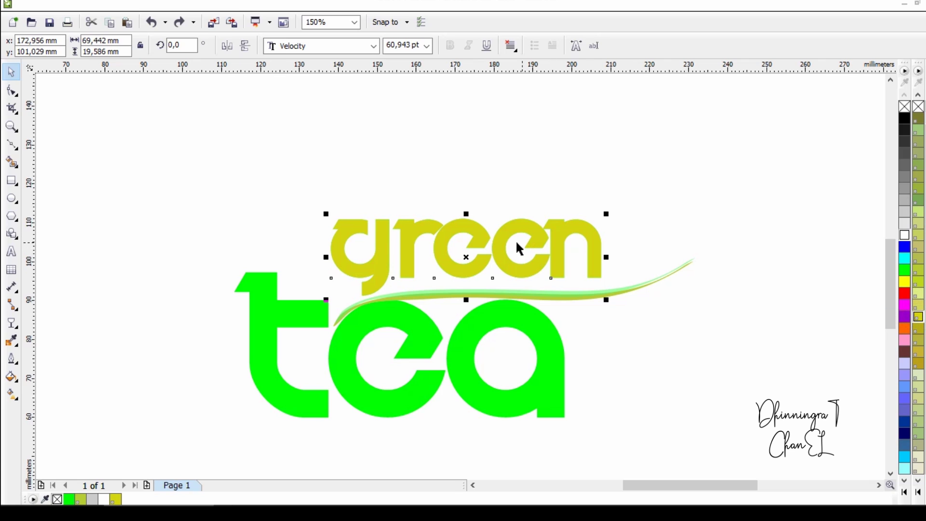
scroll(504, 241, up, 2)
key(t)
drag(660, 208, 177, 295)
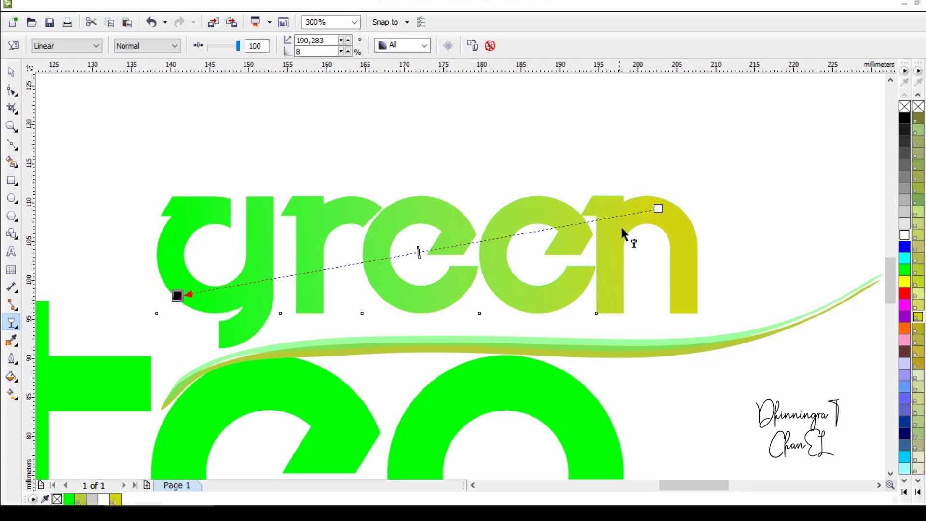
Reverse the linear transparency so the yellow starts at the "g" and fades out past the "n", and deselect the word.
scroll(622, 232, down, 2)
drag(638, 222, 672, 226)
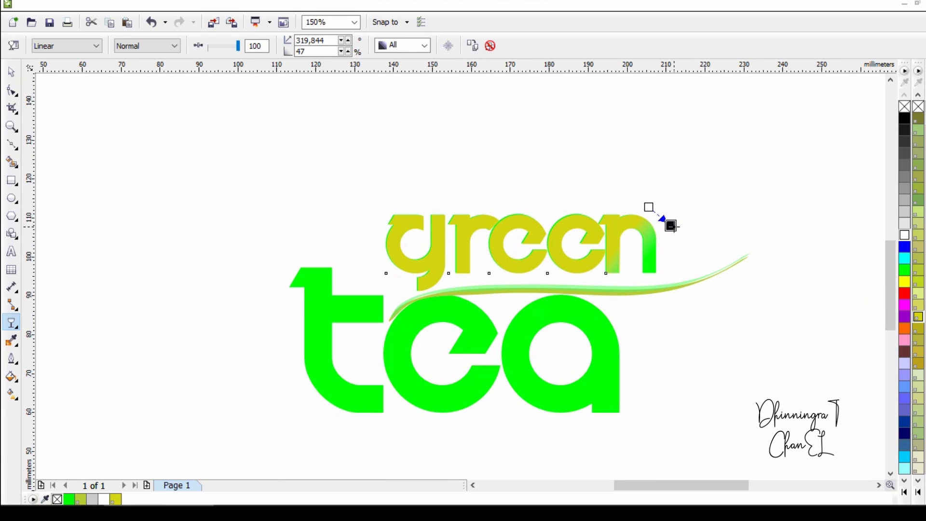
key(ctrl+z)
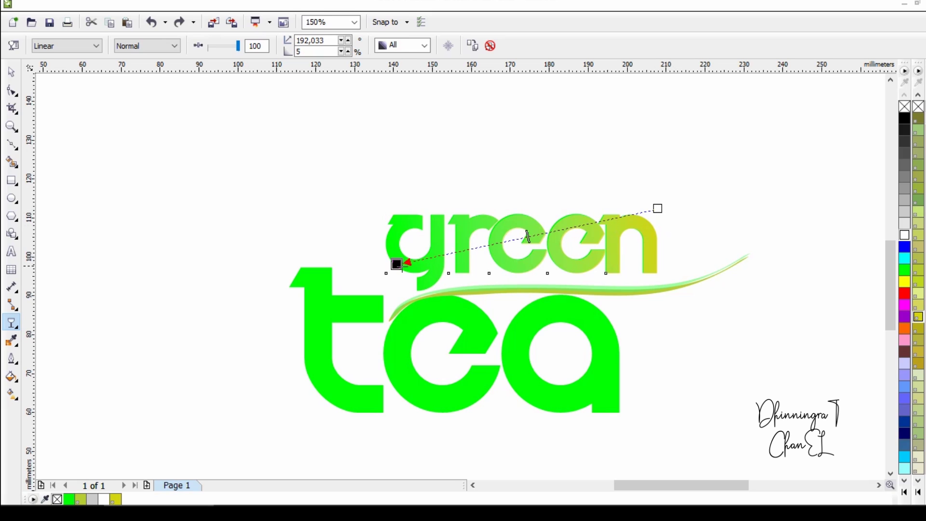
drag(658, 207, 726, 204)
drag(655, 207, 391, 256)
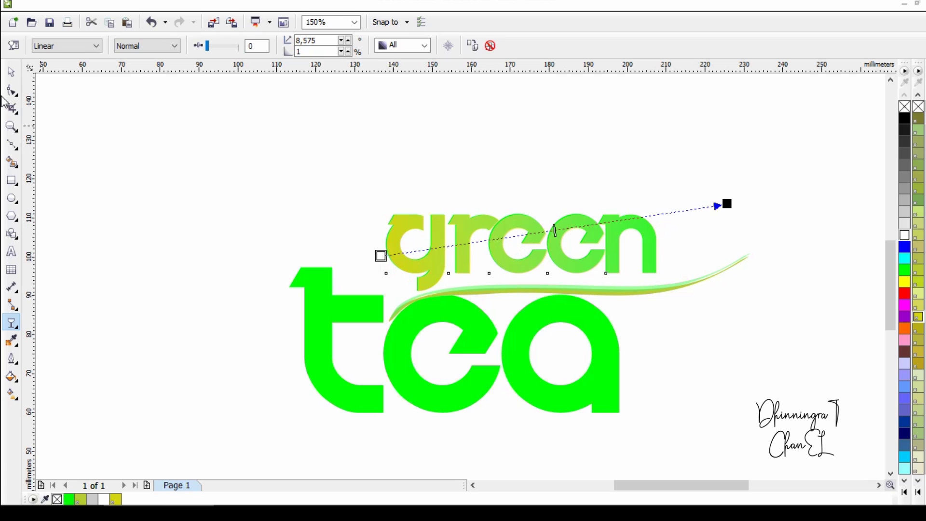
click(12, 72)
click(172, 140)
scroll(161, 195, down, 1)
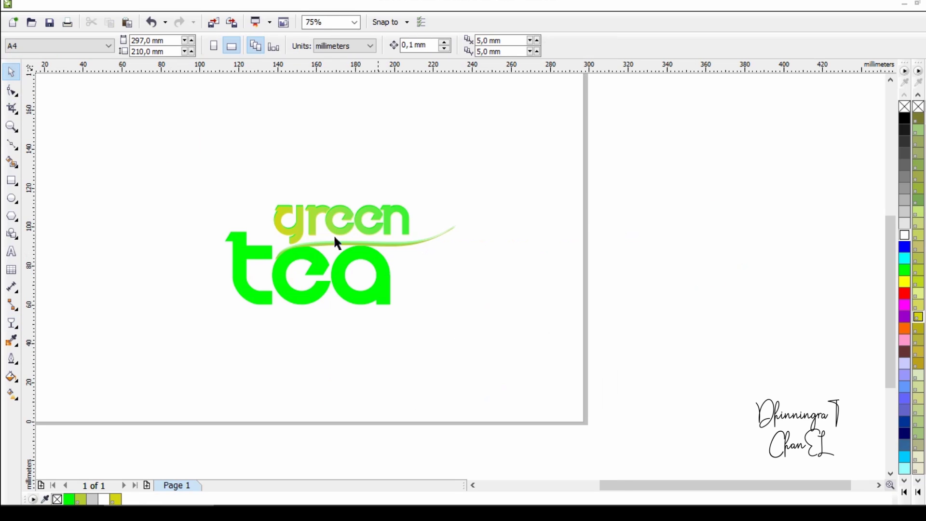
Duplicate the word "tea" and place the copy exactly over the original.
scroll(219, 196, up, 1)
click(292, 305)
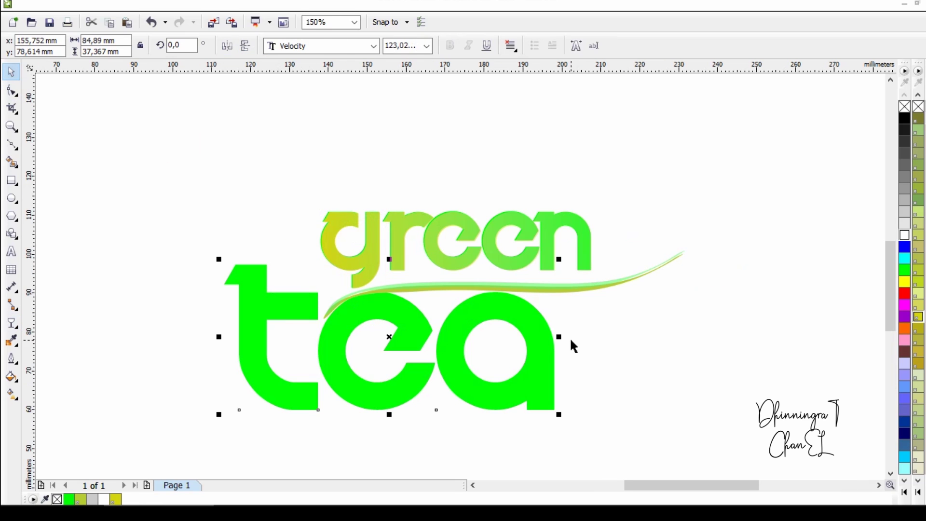
drag(427, 361, 447, 341)
drag(408, 319, 389, 338)
Fill the "tea" copy with sage green and add a linear transparency from far beyond the upper right to fully faded at the "t".
click(917, 200)
key(g)
drag(541, 320, 211, 360)
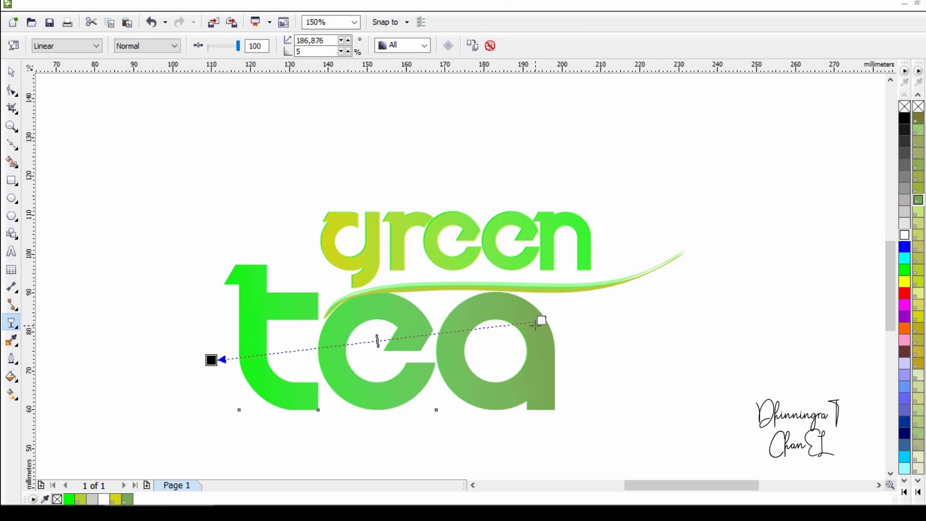
drag(541, 320, 859, 111)
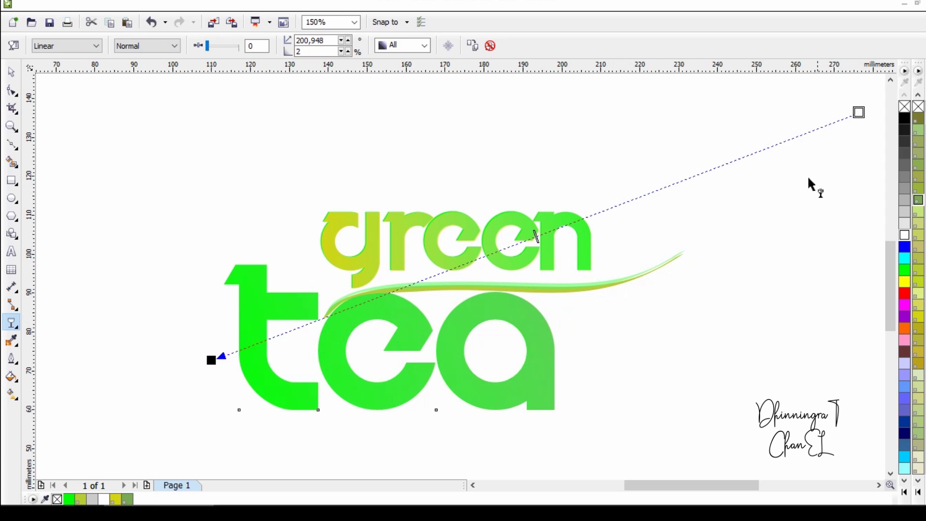
scroll(484, 320, down, 2)
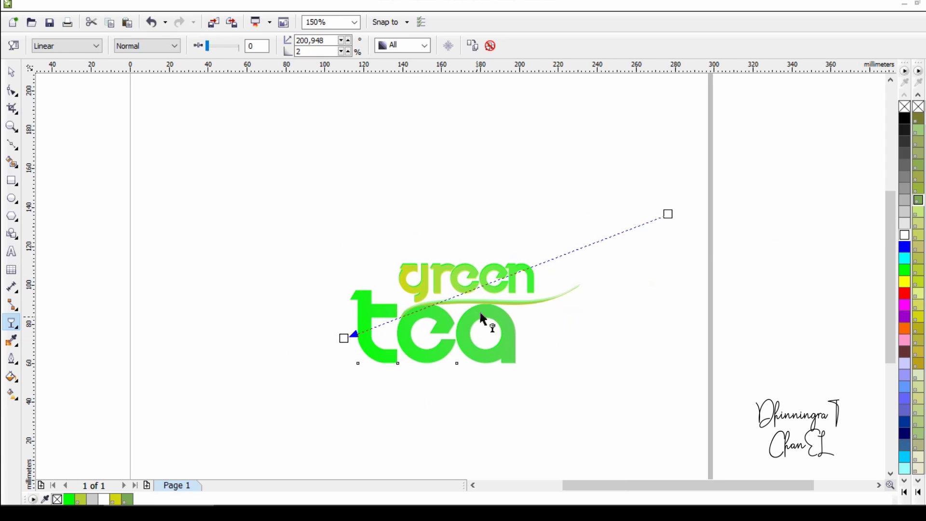
click(11, 72)
click(151, 177)
scroll(427, 335, up, 2)
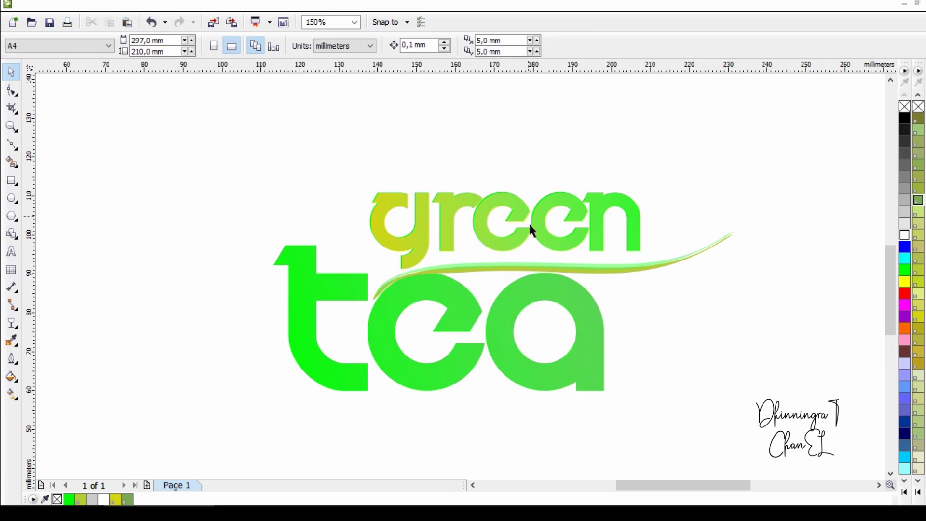
scroll(531, 222, down, 2)
scroll(567, 213, up, 2)
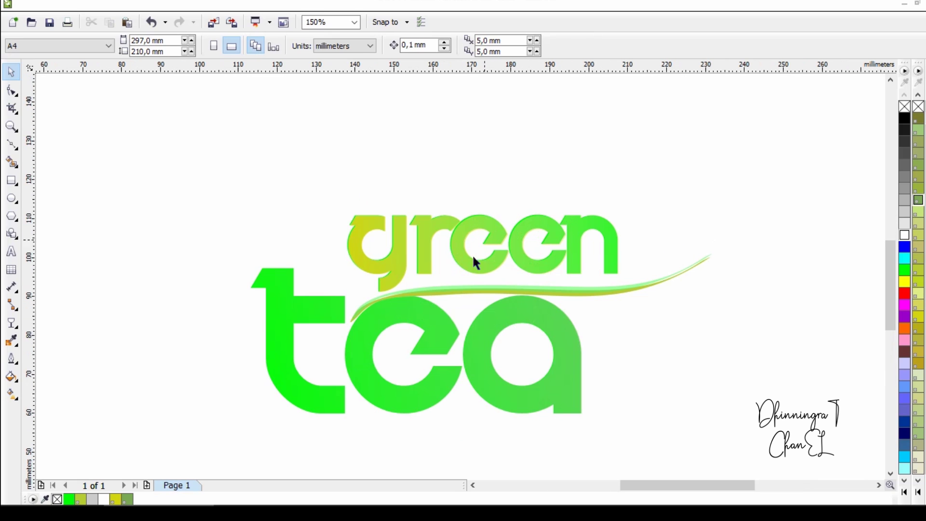
Try to draw the upper edge of a leaf rising from the swoosh beside the "n" of "green".
click(12, 143)
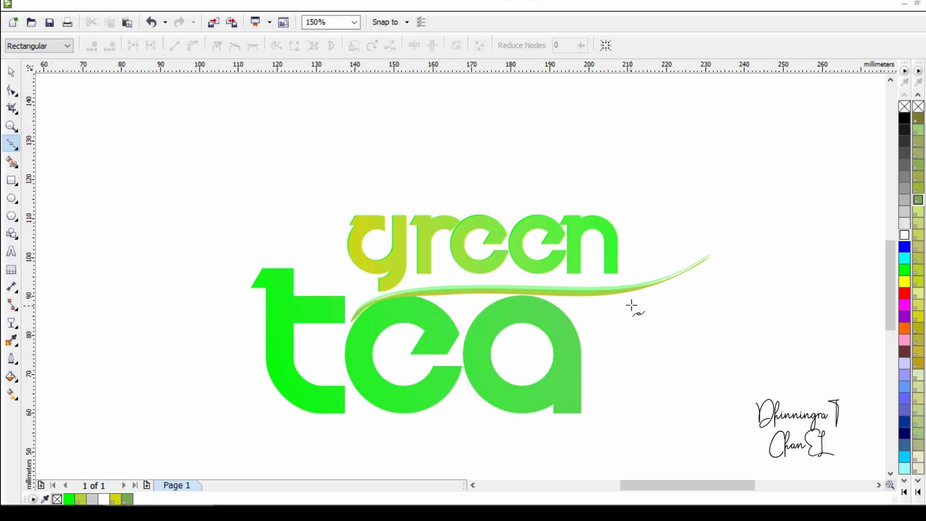
scroll(639, 282, up, 2)
scroll(636, 279, down, 2)
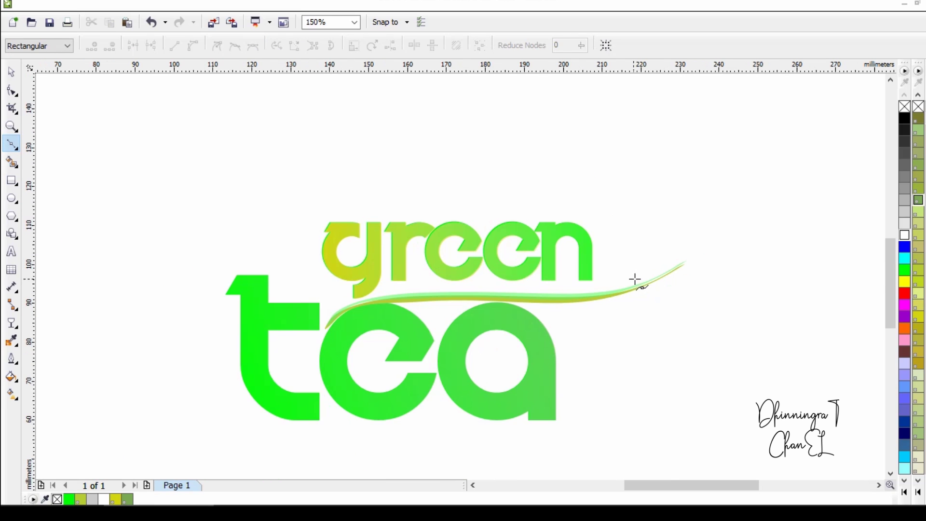
click(596, 292)
drag(620, 240, 713, 212)
key(ctrl+z)
click(588, 292)
drag(627, 256, 681, 218)
scroll(594, 290, up, 2)
click(590, 294)
drag(665, 180, 719, 150)
scroll(714, 181, down, 2)
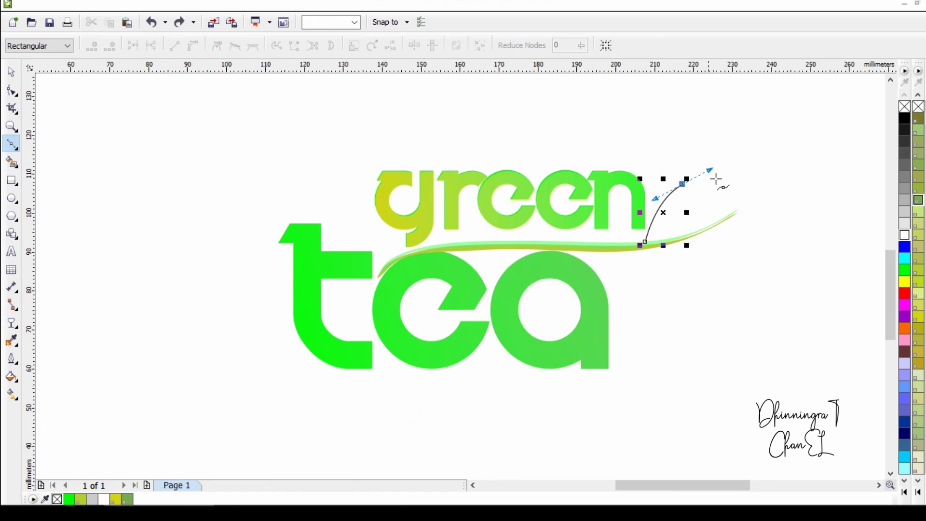
click(747, 167)
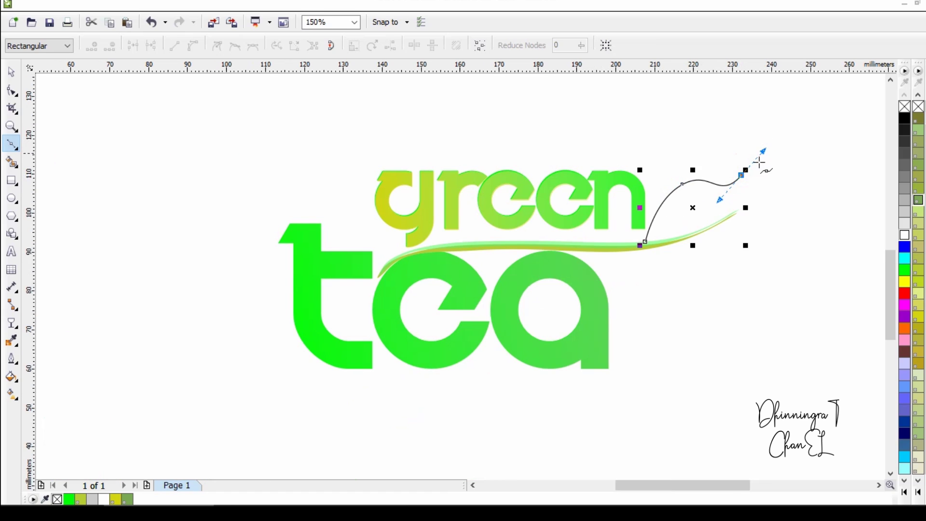
key(ctrl+z)
key(ctrl+z)
Draw a closed leaf outline about 26 × 28 mm around the swoosh's right end, from its base on the swoosh to an upper-right tip.
click(656, 240)
drag(709, 179, 755, 150)
scroll(755, 138, up, 3)
click(756, 123)
drag(677, 311, 539, 340)
scroll(575, 347, up, 2)
scroll(541, 303, up, 2)
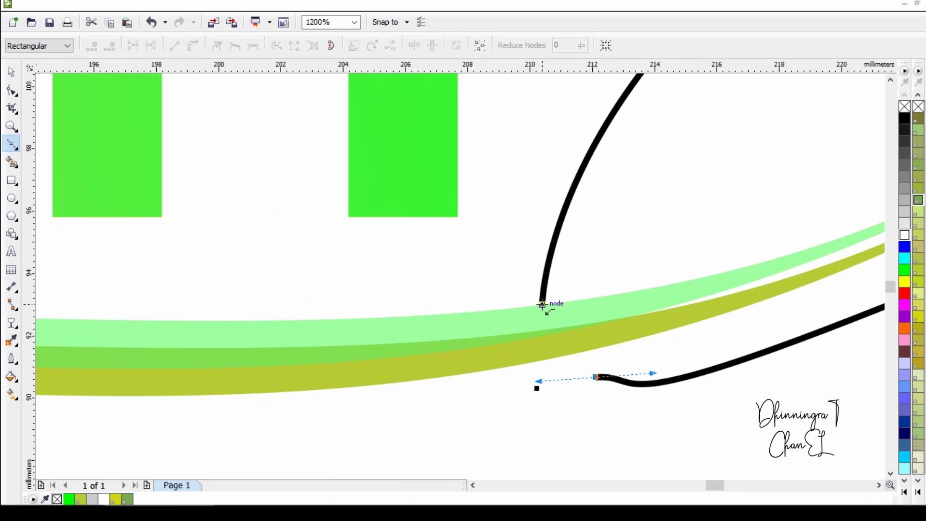
drag(542, 305, 399, 326)
scroll(392, 326, down, 4)
Delete the node on the leaf's lower edge, pull the left base node down to sharpen the base, and deselect the leaf.
click(12, 90)
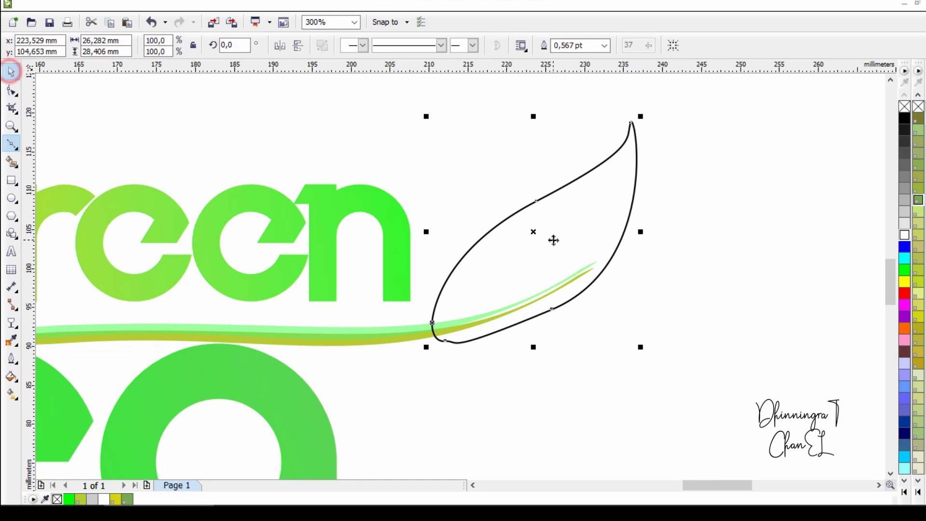
click(530, 208)
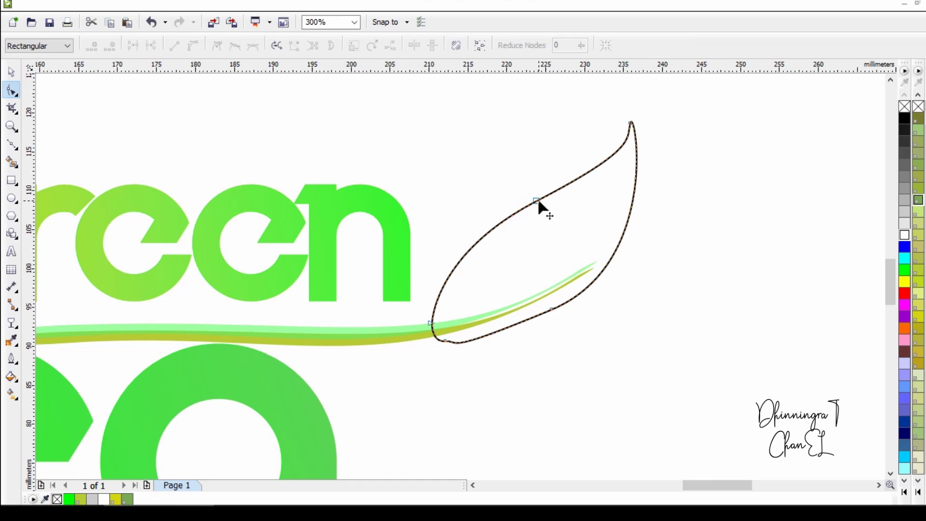
double_click(551, 310)
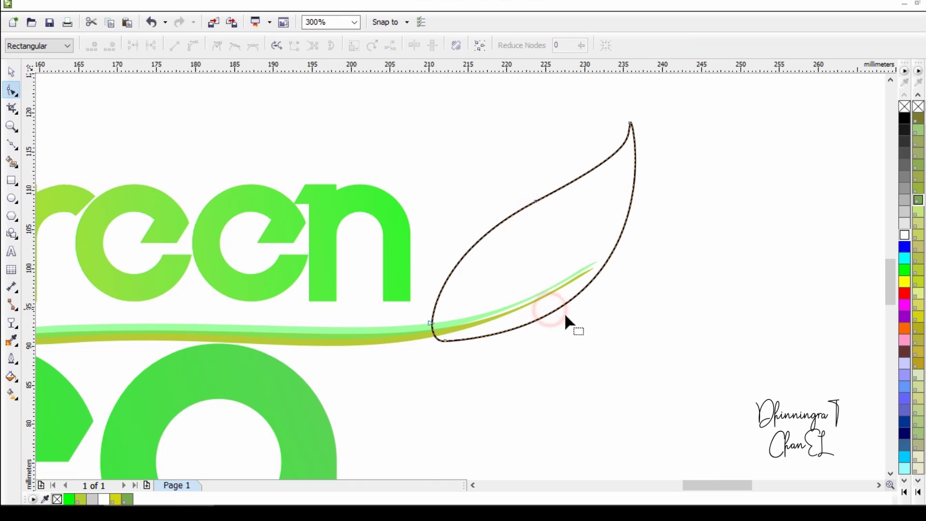
click(446, 343)
scroll(447, 359, up, 2)
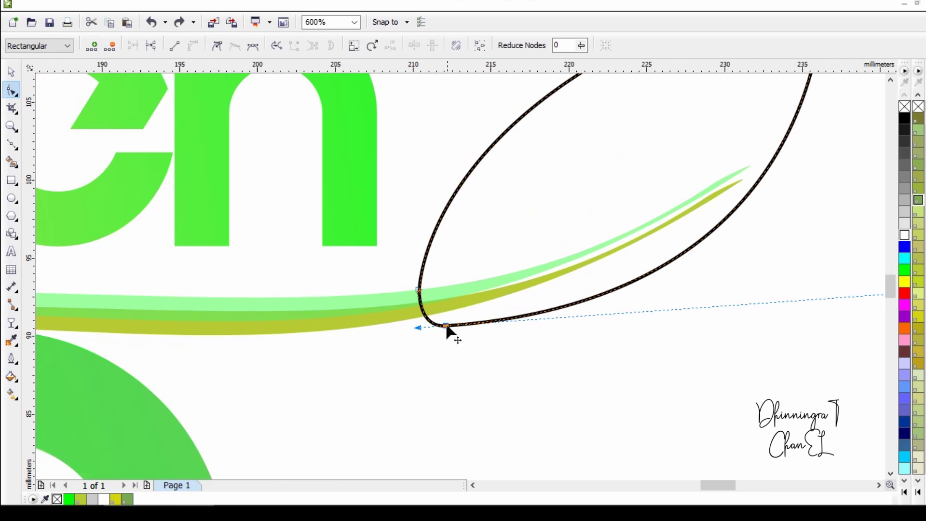
drag(419, 298, 419, 332)
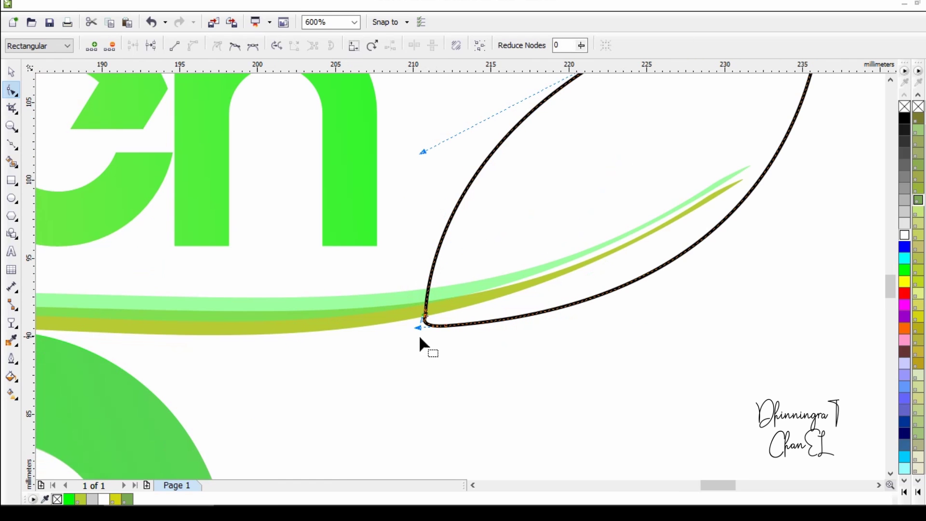
scroll(416, 334, down, 2)
scroll(440, 328, down, 2)
click(12, 72)
click(635, 324)
Draw a curved midrib about 18.5 × 15 mm inside the leaf, from its base on the swoosh toward the tip.
scroll(471, 284, up, 2)
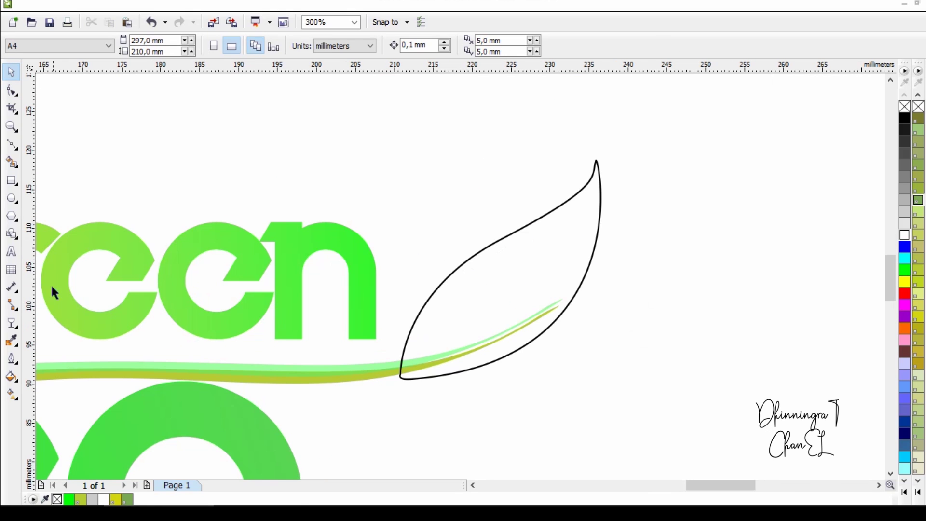
click(12, 144)
scroll(502, 376, up, 2)
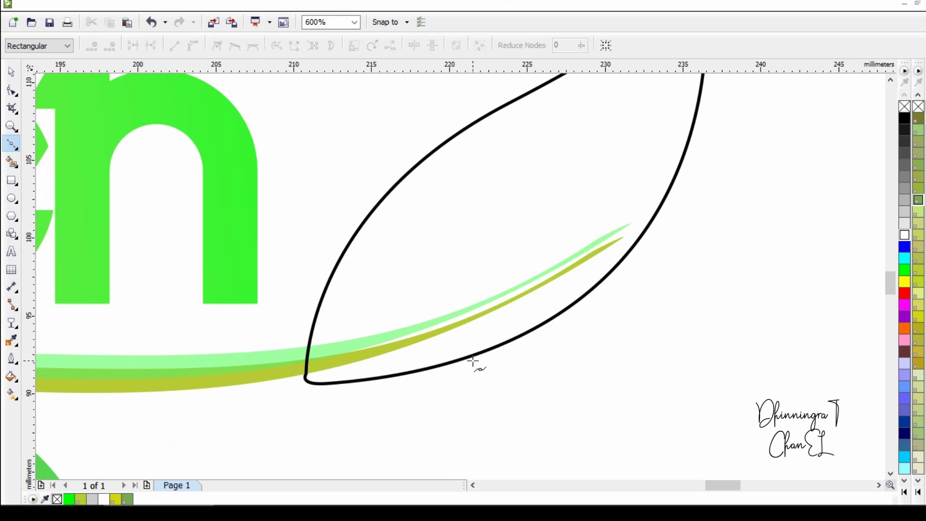
click(306, 375)
drag(456, 258, 610, 163)
click(596, 143)
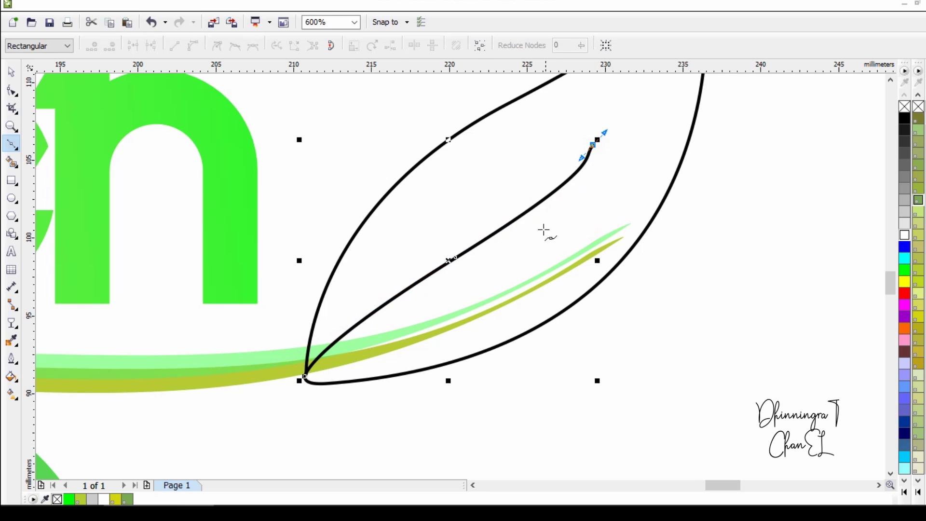
scroll(501, 274, down, 2)
click(11, 72)
click(759, 242)
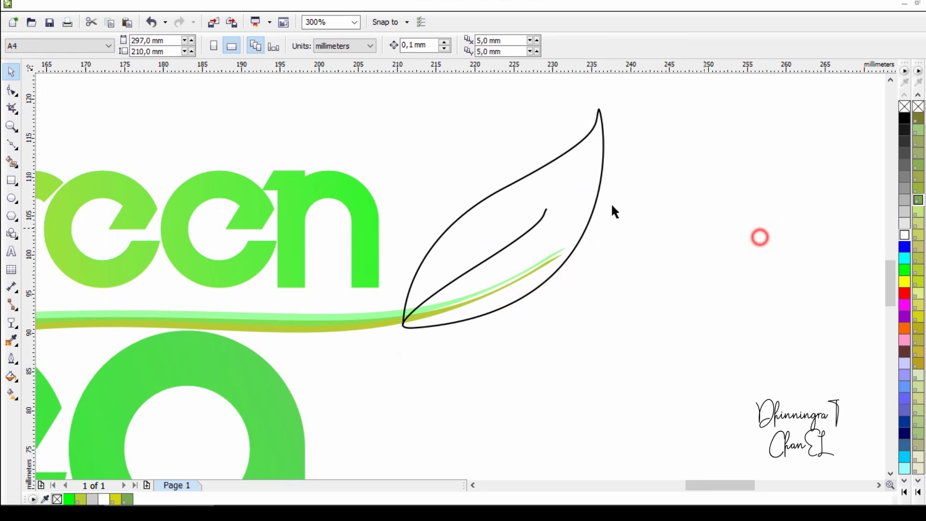
Fill the leaf outline with Kiwi green.
click(601, 187)
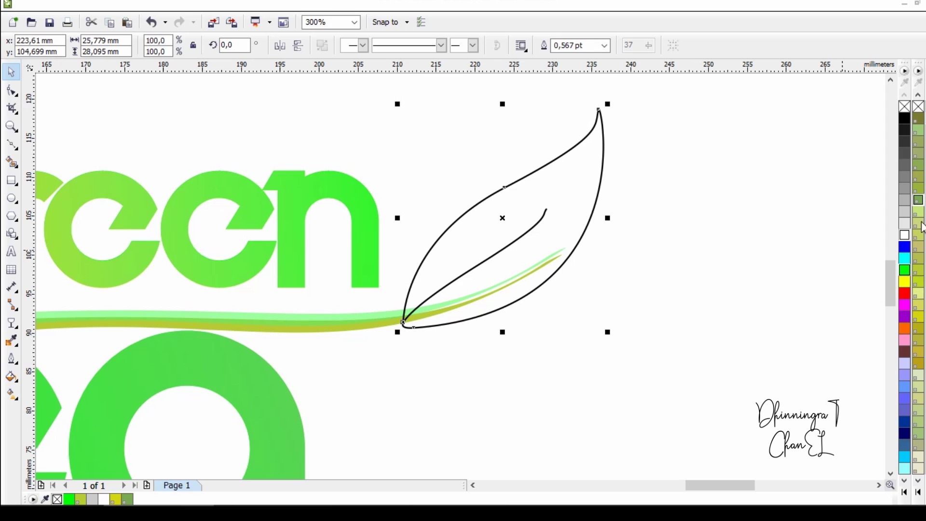
click(919, 202)
scroll(647, 333, down, 3)
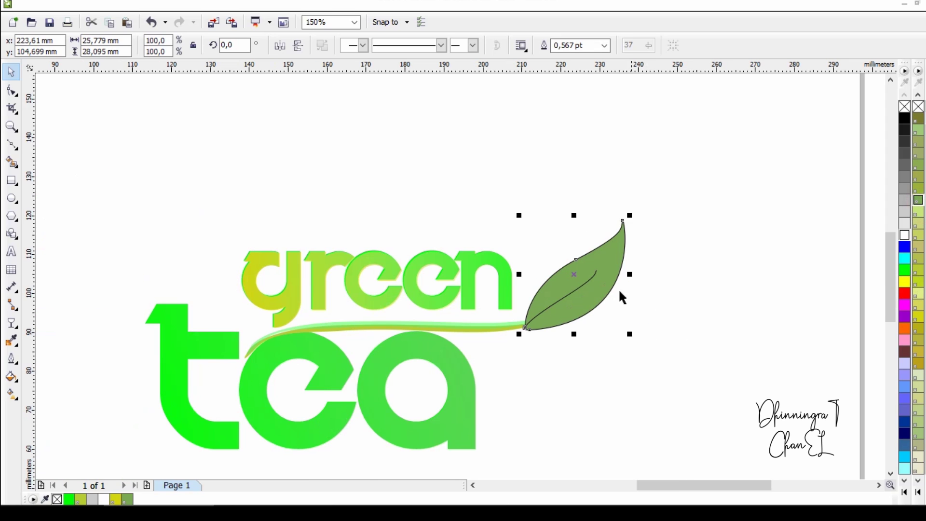
scroll(618, 292, up, 3)
scroll(537, 333, up, 2)
Remove the black outline from the leaf and deselect it.
click(743, 248)
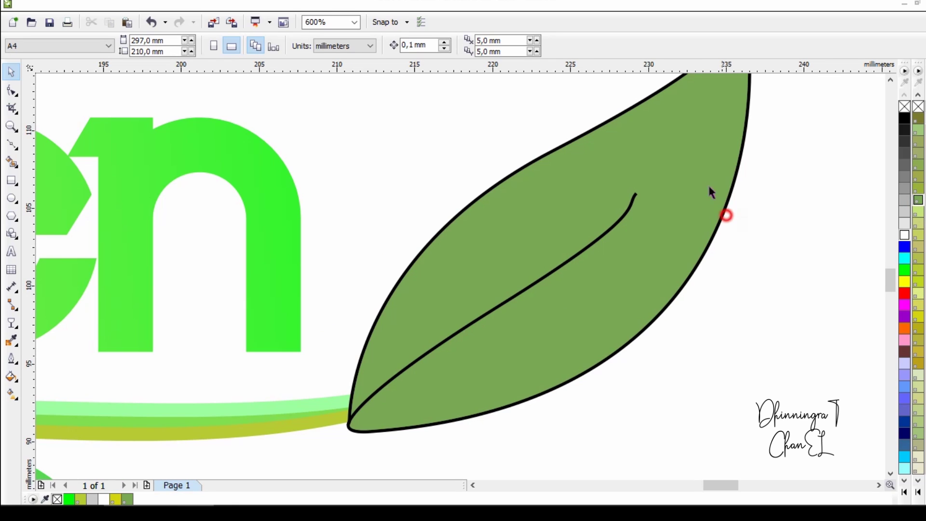
click(636, 114)
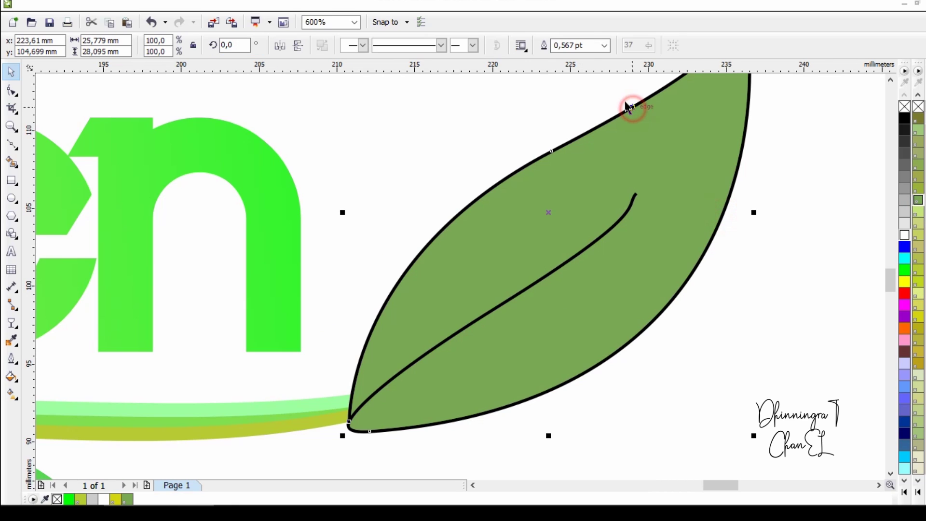
click(605, 46)
click(588, 58)
click(510, 128)
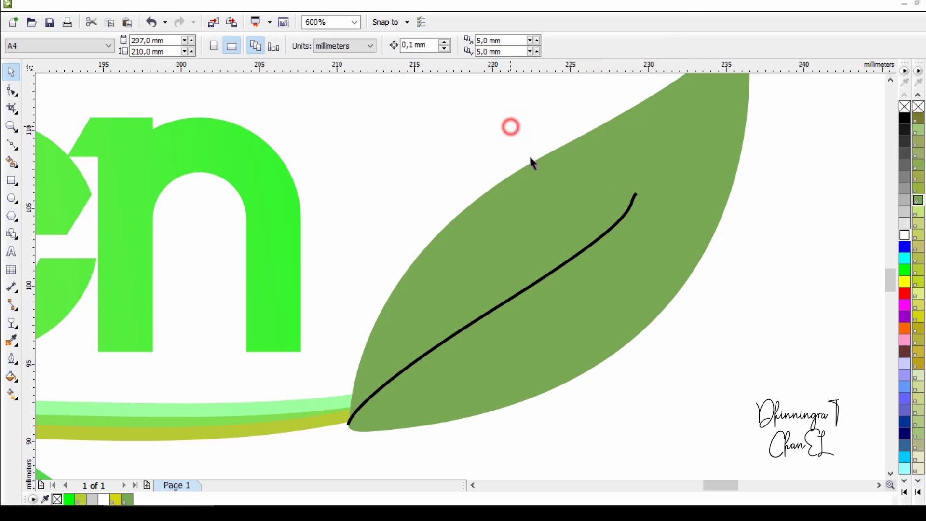
Sample white with the Color Eyedropper and apply it to the midrib's outline.
click(604, 235)
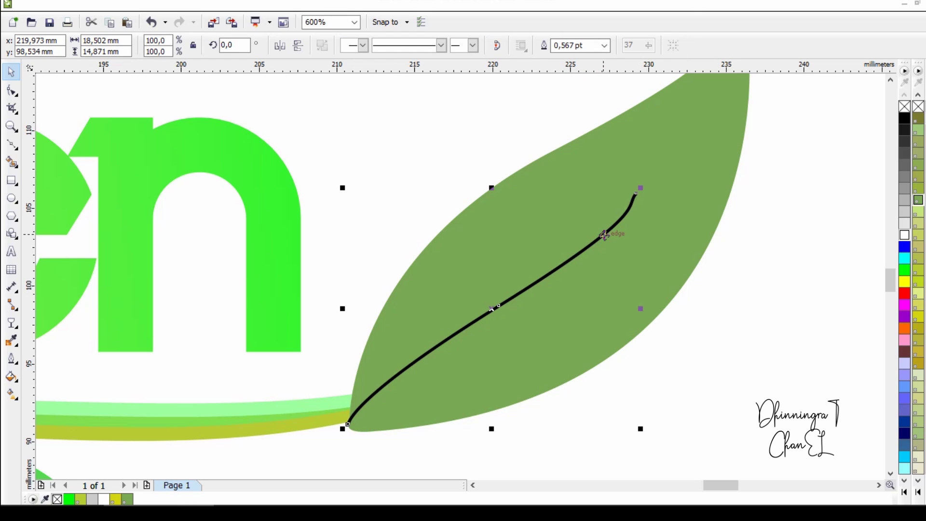
key(i)
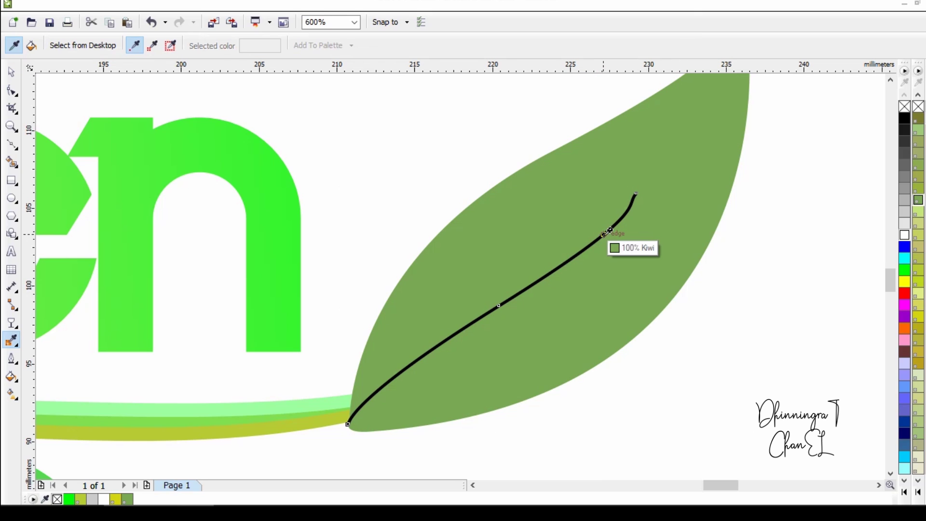
scroll(586, 251, up, 2)
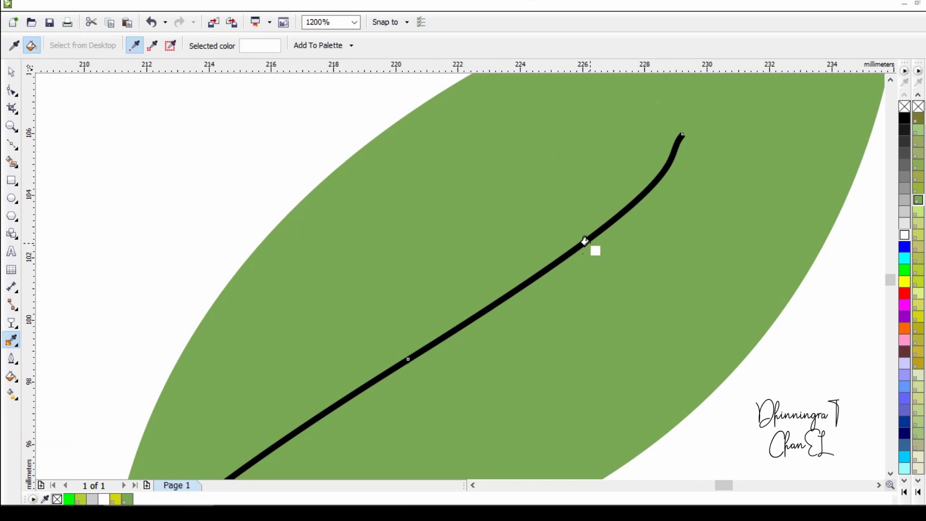
click(587, 242)
key(ctrl+z)
scroll(527, 275, up, 3)
scroll(532, 275, up, 3)
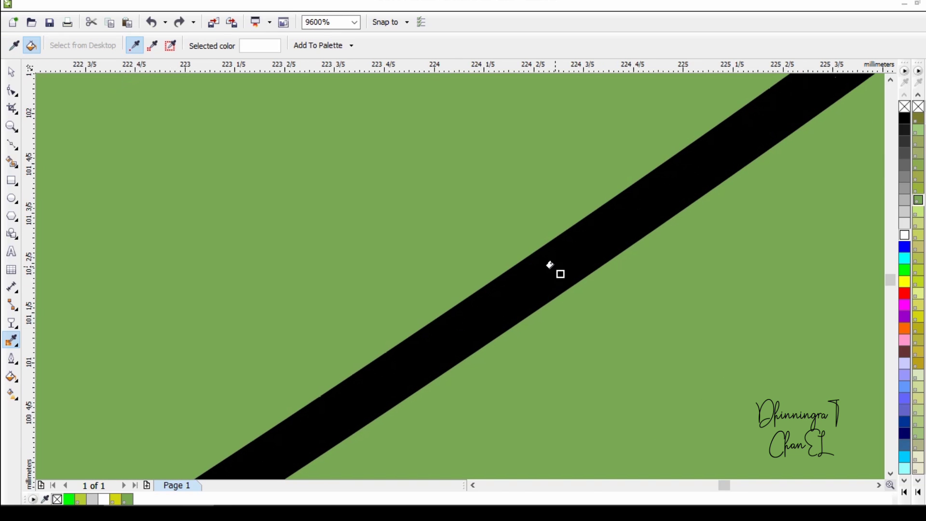
click(554, 265)
scroll(529, 273, down, 8)
scroll(523, 273, down, 2)
click(11, 71)
click(637, 269)
Try to draw a side vein branching from the upper half of the midrib.
scroll(537, 273, up, 2)
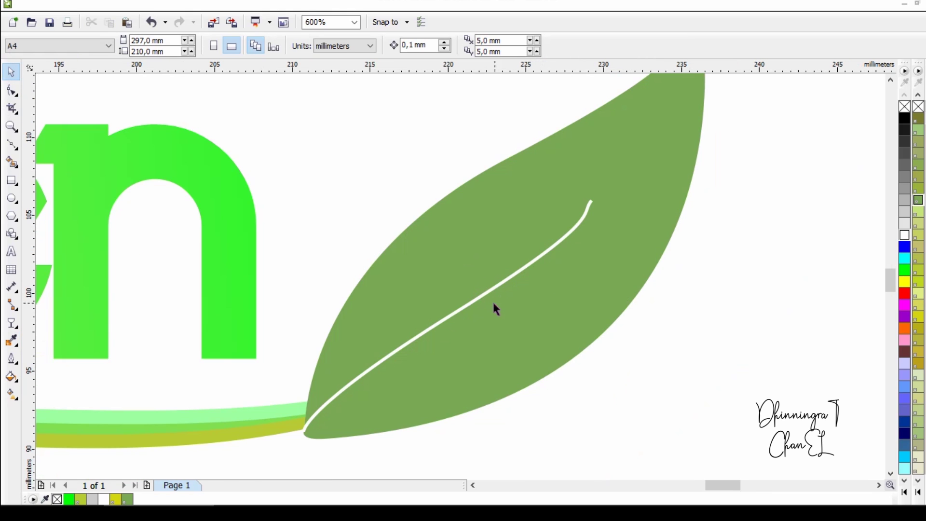
scroll(494, 305, up, 2)
click(11, 143)
scroll(425, 299, down, 4)
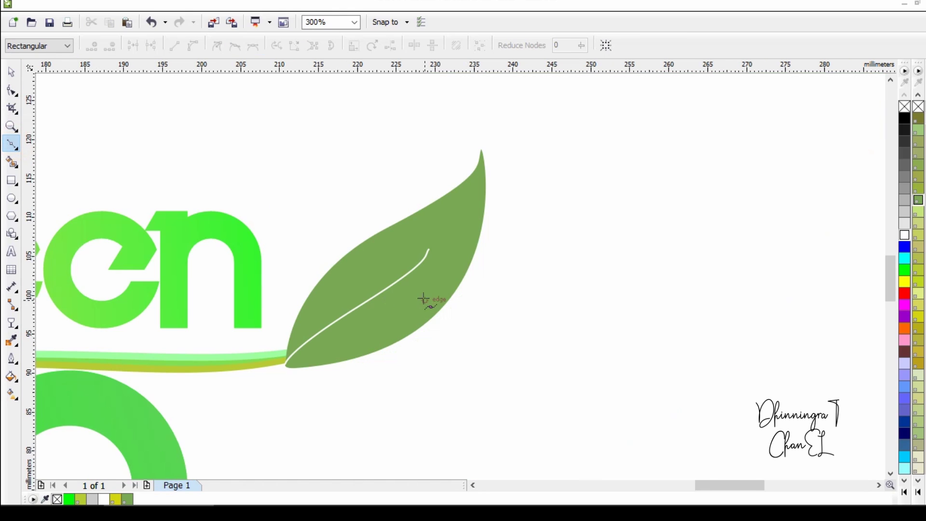
scroll(407, 283, up, 2)
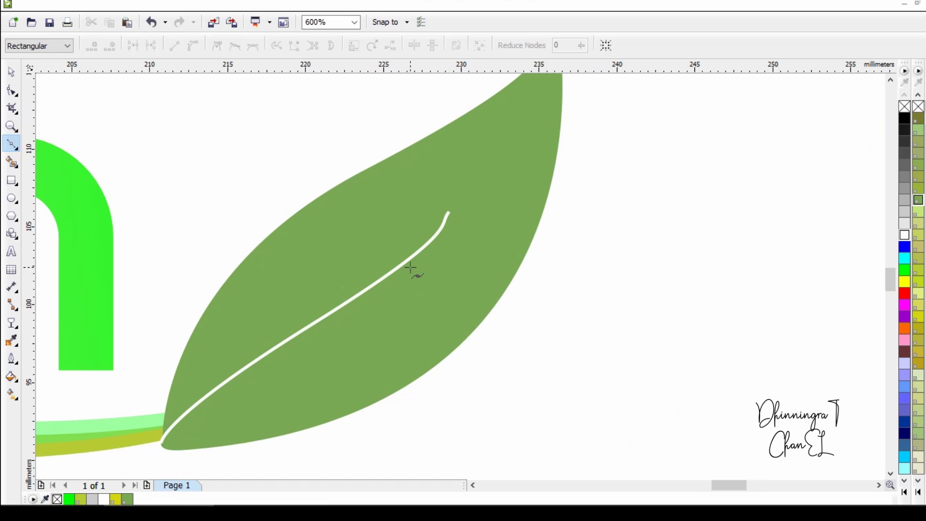
click(386, 276)
scroll(436, 265, up, 2)
click(445, 233)
key(Return)
key(ctrl+z)
Draw a nearly straight side vein about 5 mm long from the midrib toward the leaf's right edge.
scroll(342, 290, up, 2)
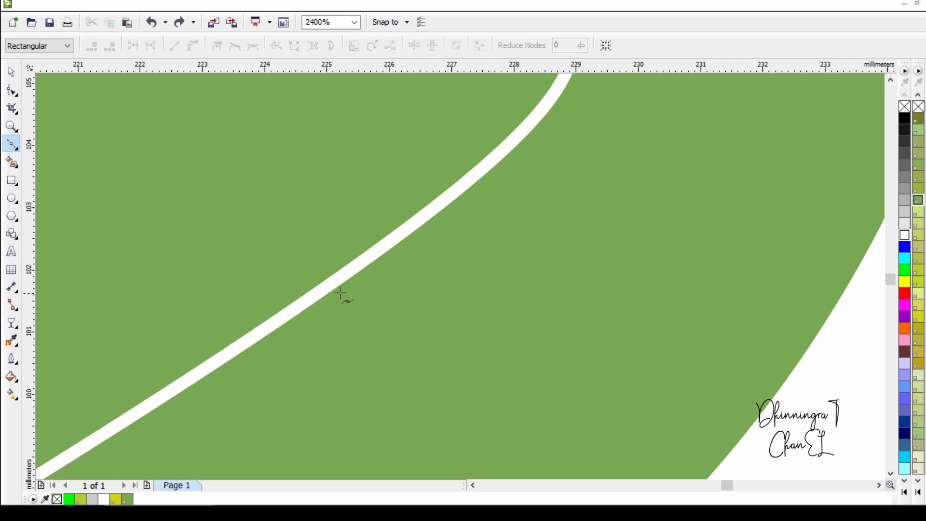
click(314, 302)
mouse_move(495, 227)
mouse_down()
mouse_move(513, 234)
mouse_move(651, 201)
mouse_move(732, 165)
mouse_move(662, 190)
mouse_move(644, 209)
mouse_move(749, 165)
mouse_move(695, 223)
mouse_up()
key(ctrl+z)
click(300, 316)
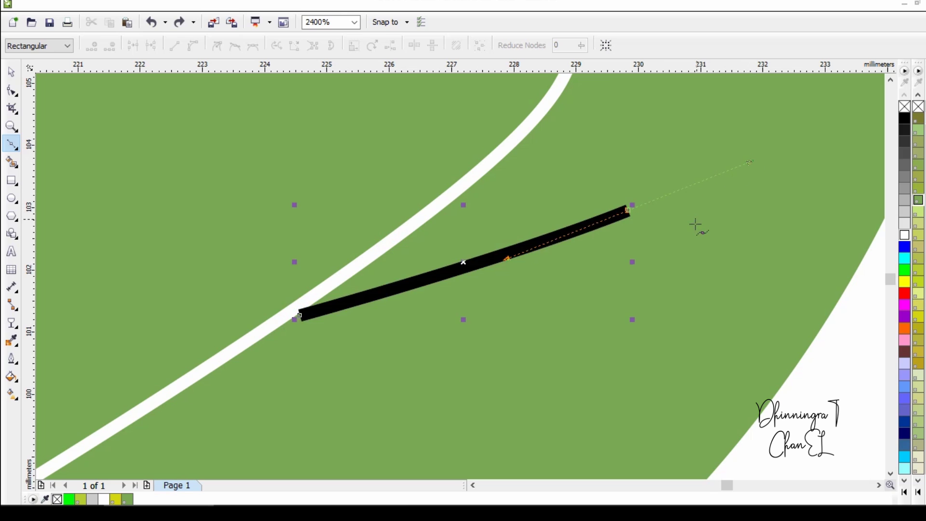
scroll(682, 252, down, 4)
scroll(671, 243, up, 2)
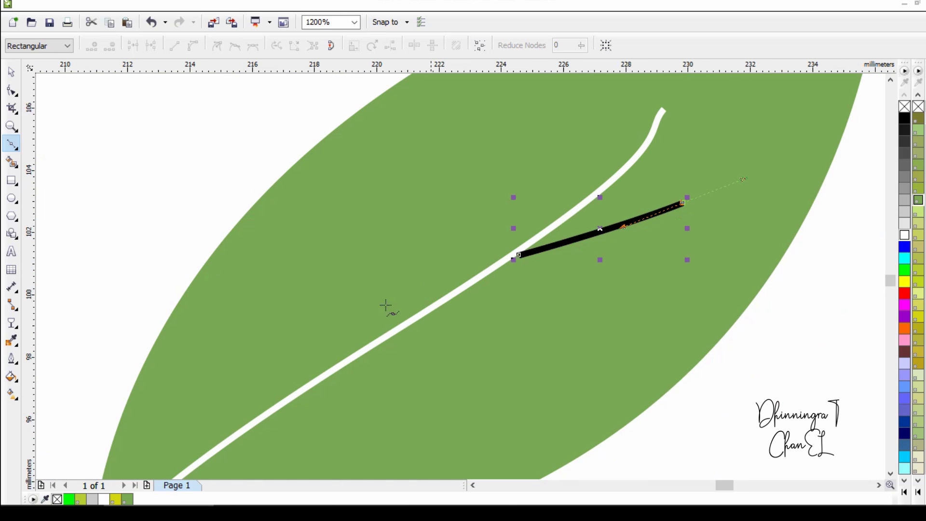
click(11, 72)
Draw an S-curved side vein about 1.9 × 6.7 mm rising from the midrib into the leaf's upper half.
click(12, 144)
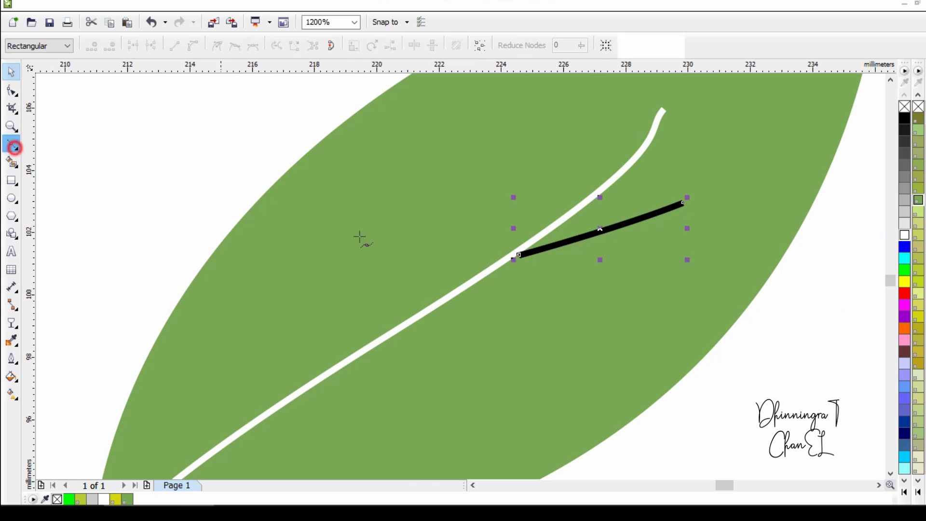
click(424, 307)
mouse_move(454, 199)
mouse_down()
mouse_move(486, 157)
mouse_move(488, 131)
mouse_up()
scroll(471, 213, down, 1)
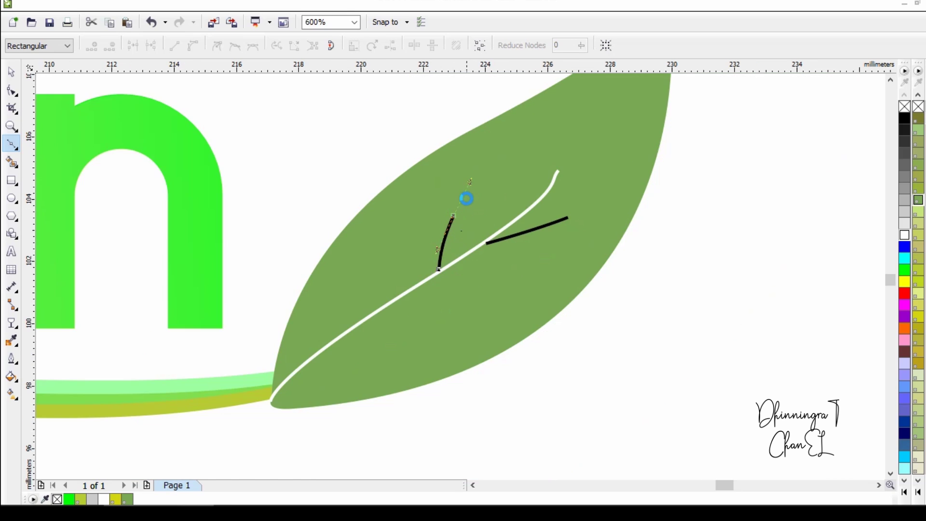
scroll(466, 198, up, 1)
click(463, 138)
scroll(436, 220, down, 1)
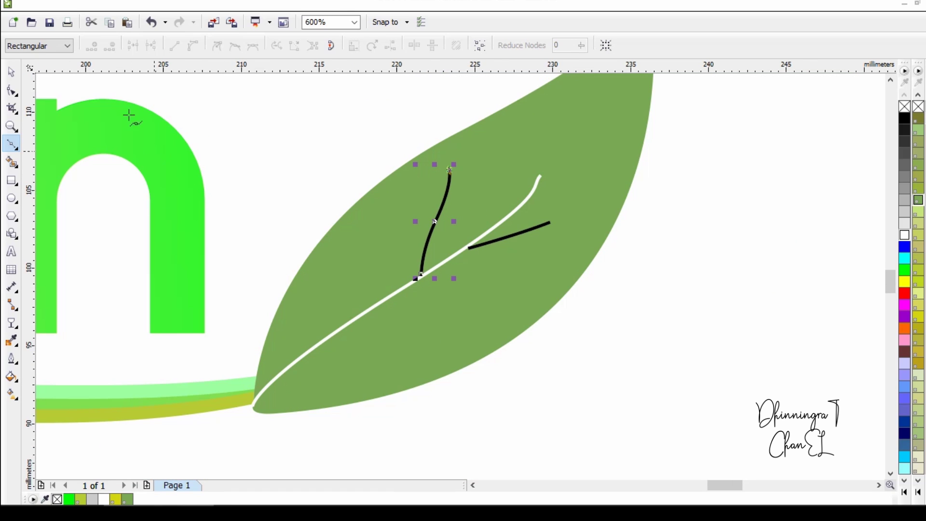
Replace the nearly straight right vein with a curved one about 7.2 × 3.6 mm branching from the midrib.
click(11, 72)
click(515, 236)
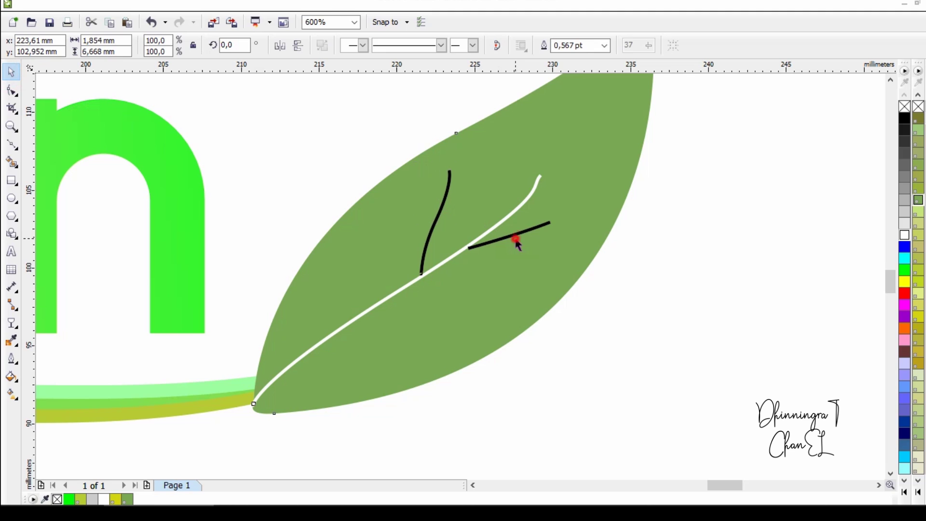
key(Delete)
click(12, 144)
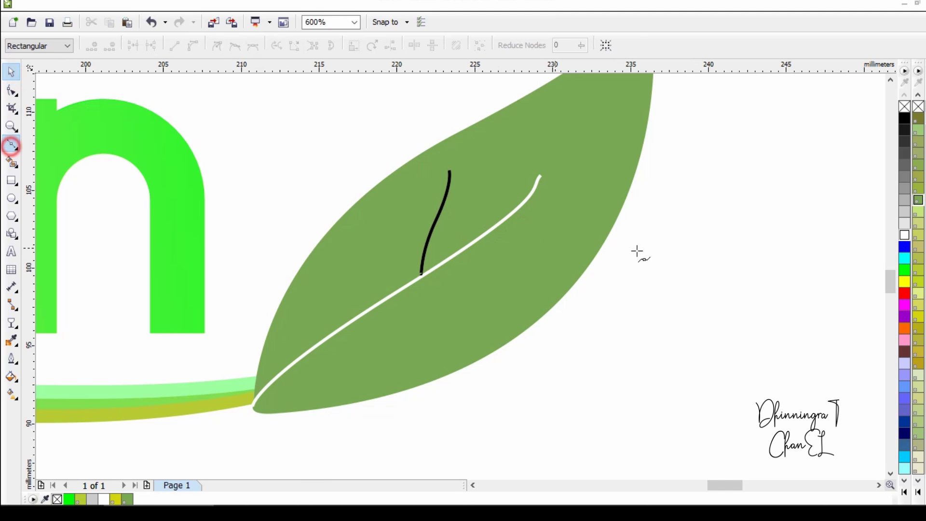
scroll(403, 226, up, 1)
click(307, 240)
mouse_move(401, 190)
mouse_down()
mouse_move(464, 184)
mouse_move(480, 194)
mouse_move(511, 170)
mouse_move(555, 171)
mouse_move(567, 160)
mouse_up()
key(ctrl+z)
scroll(577, 215, down, 1)
scroll(490, 244, down, 1)
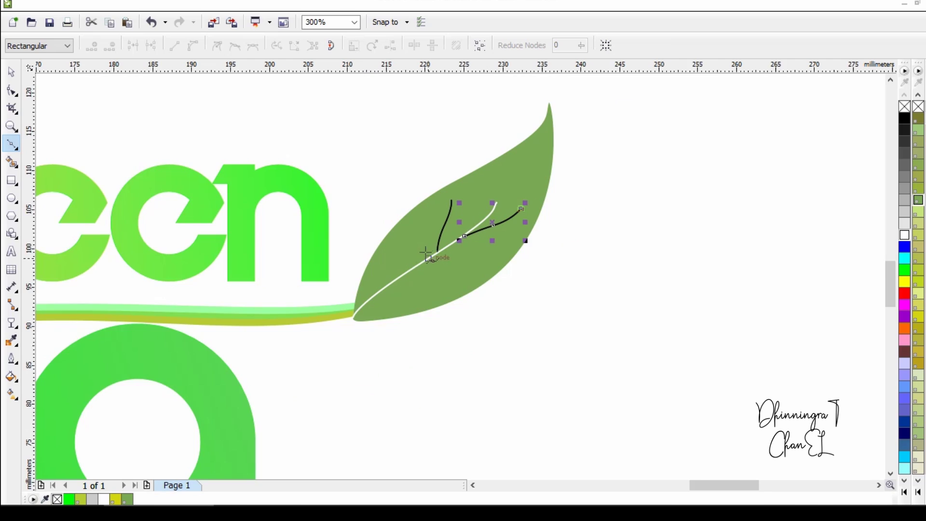
scroll(428, 252, up, 1)
click(11, 73)
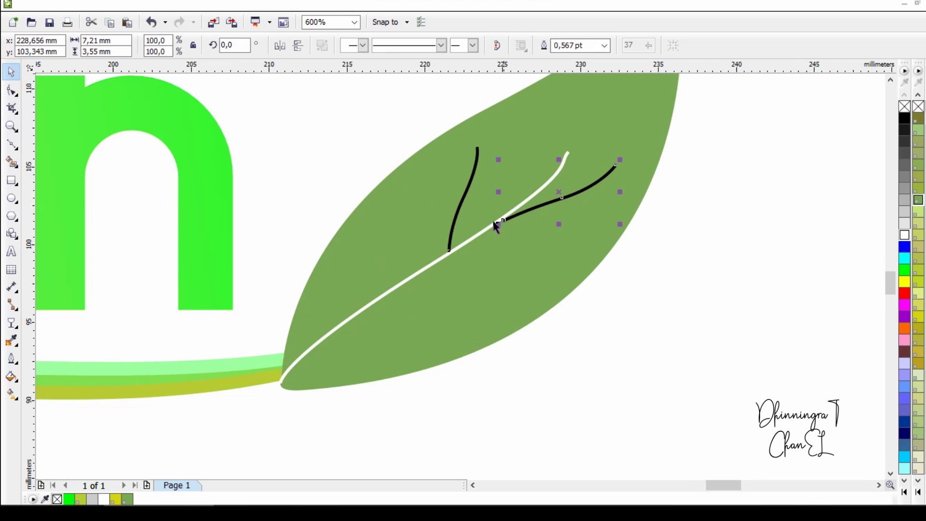
click(466, 204)
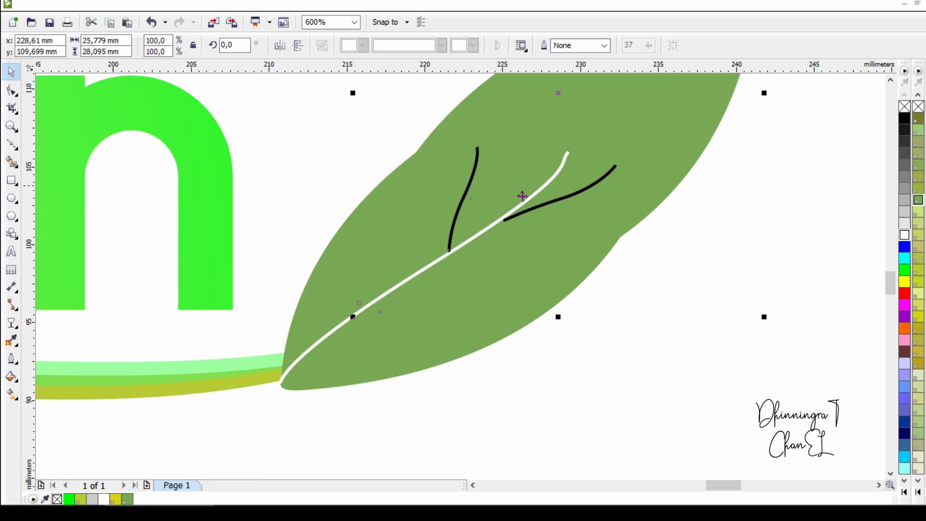
scroll(487, 198, down, 3)
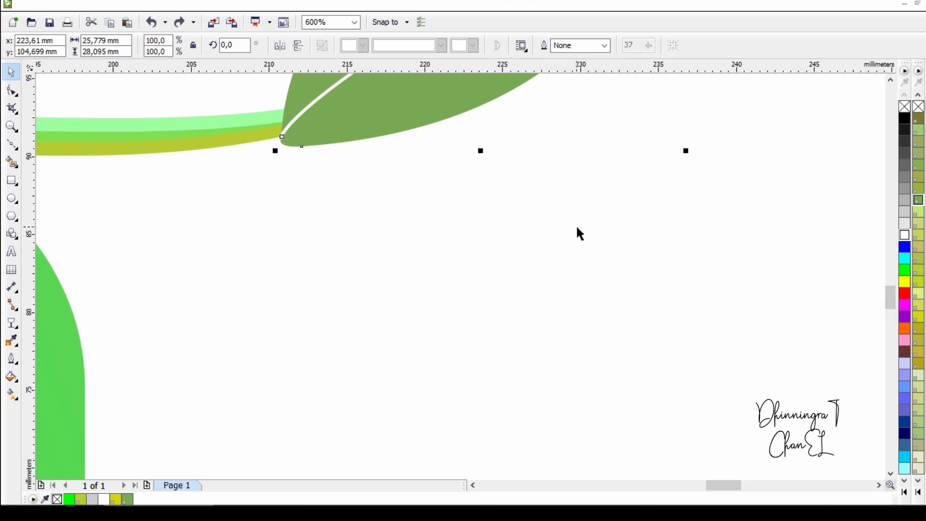
scroll(575, 224, down, 3)
scroll(550, 128, up, 3)
click(649, 248)
click(790, 245)
Try to place a reshaped copy of the left vein below the midrib as another side vein.
scroll(534, 244, up, 2)
click(536, 243)
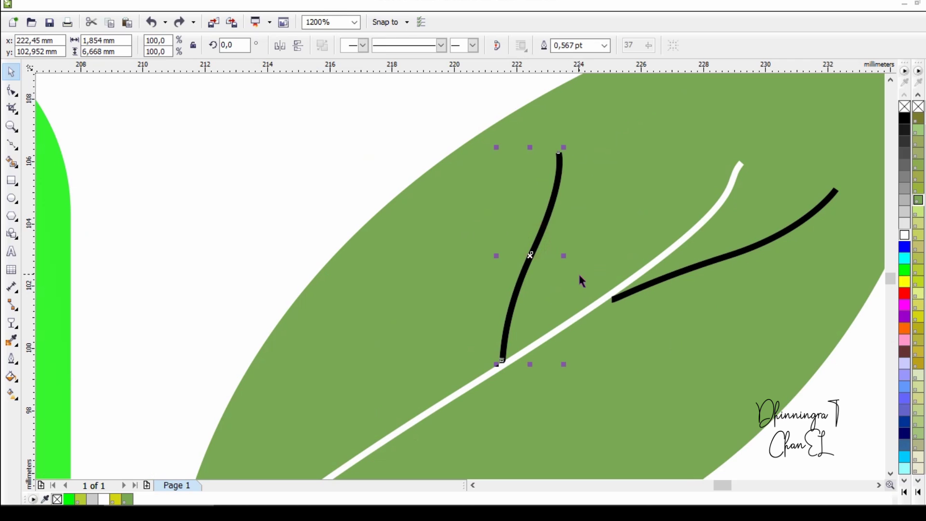
key(ctrl+d)
drag(687, 101, 570, 344)
scroll(574, 394, down, 2)
drag(573, 390, 561, 372)
drag(573, 408, 574, 408)
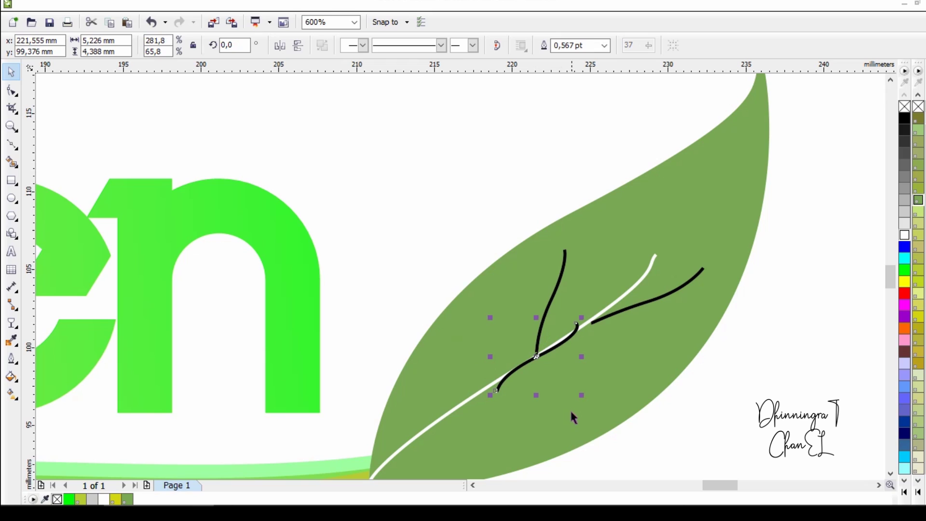
drag(542, 371, 542, 395)
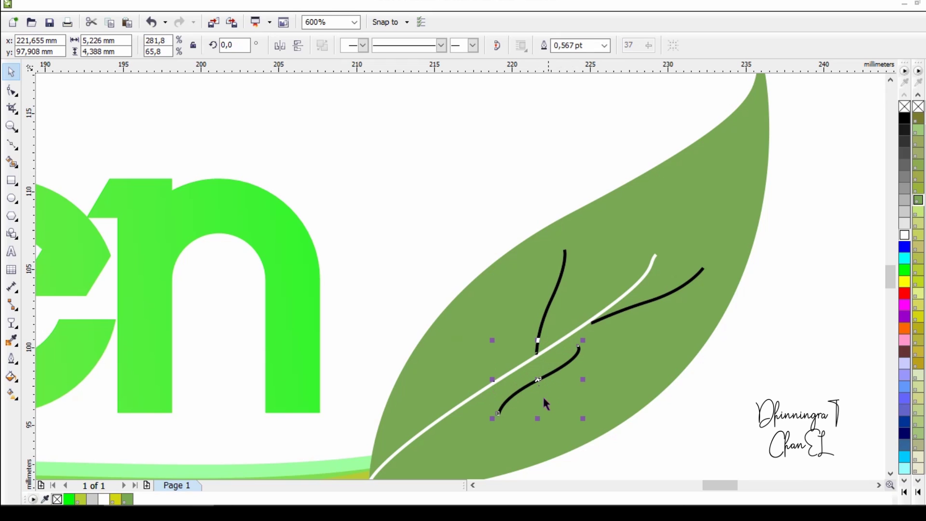
drag(491, 421, 530, 386)
key(Delete)
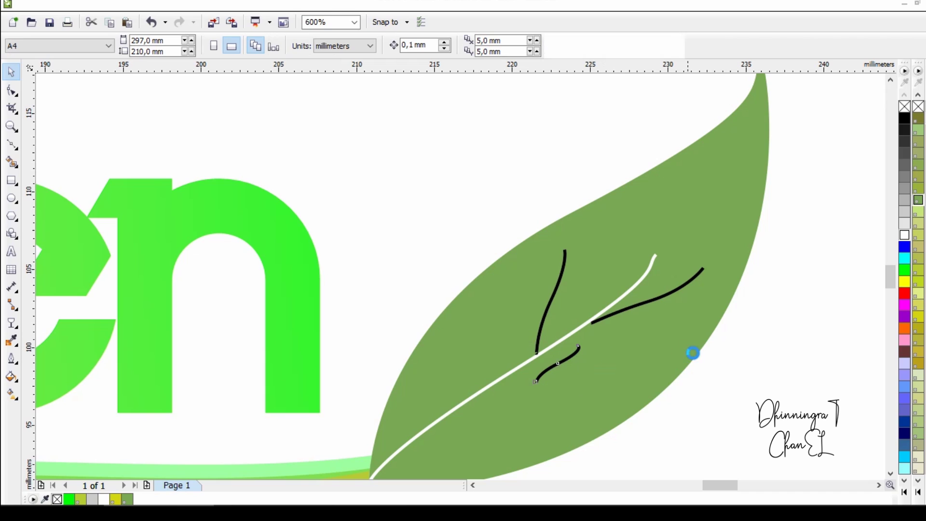
Move the left and right side veins down along the midrib, closer to the leaf's base.
drag(546, 319, 505, 341)
drag(638, 313, 611, 325)
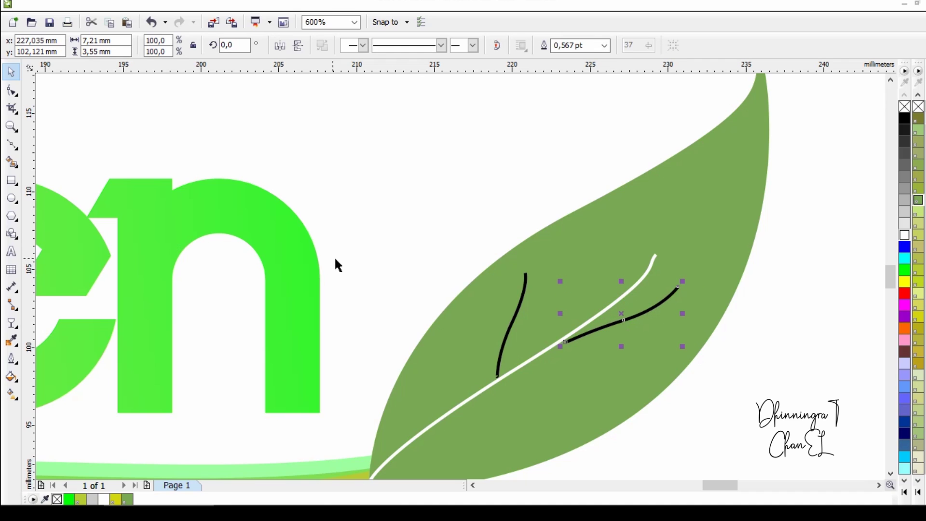
key(Escape)
Sample white from the page background and recolour the two black side veins on the leaf white with it.
key(i)
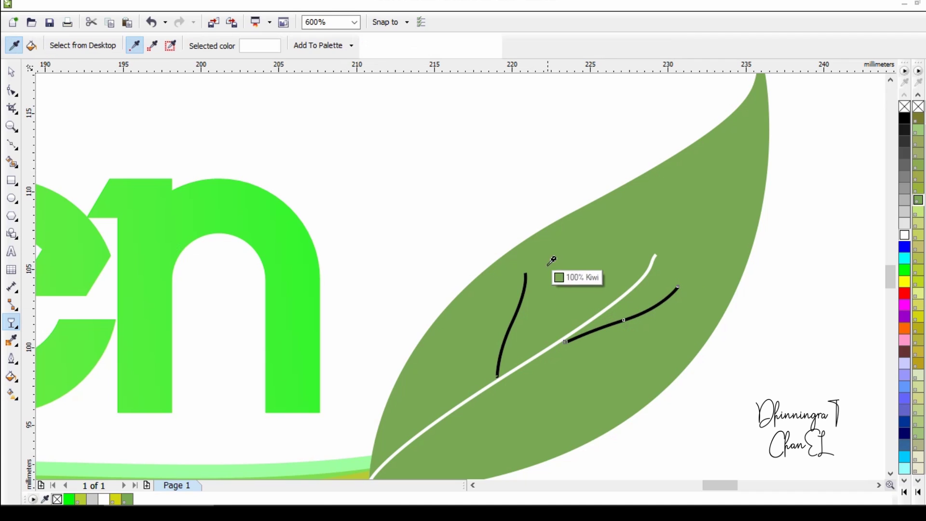
click(476, 213)
scroll(556, 349, up, 4)
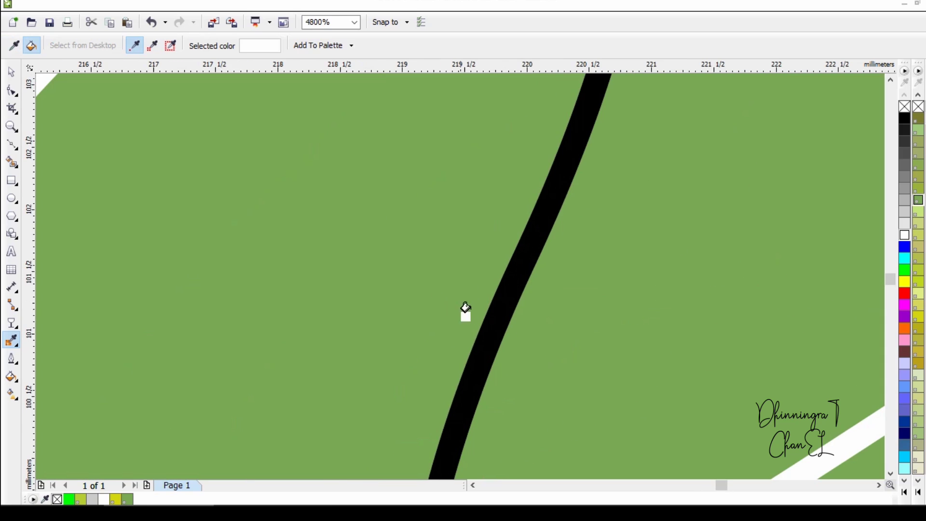
click(514, 290)
scroll(435, 323, down, 3)
scroll(585, 358, up, 1)
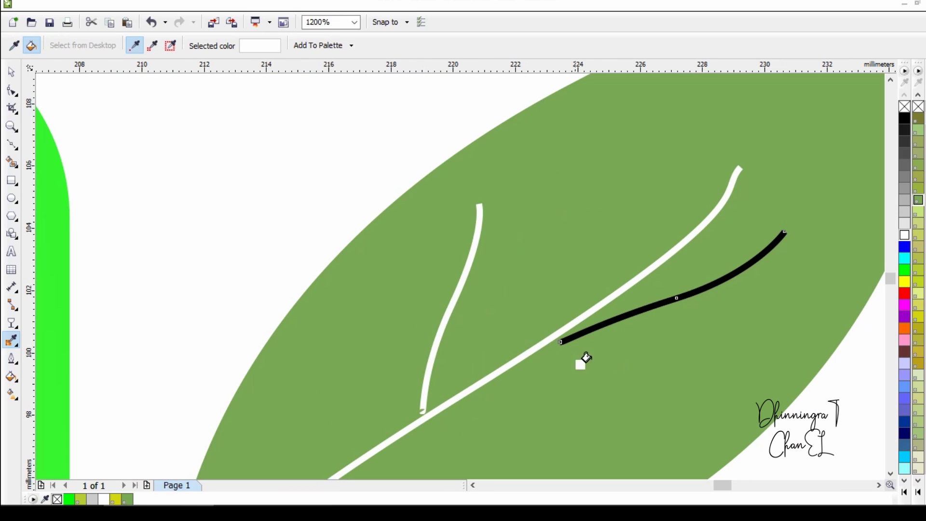
scroll(644, 326, up, 3)
click(644, 246)
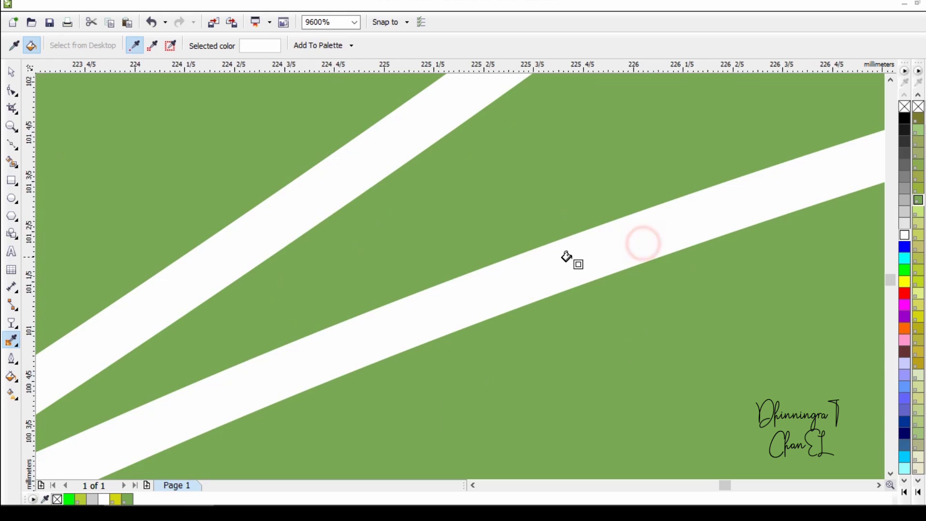
scroll(569, 258, down, 3)
scroll(552, 300, down, 1)
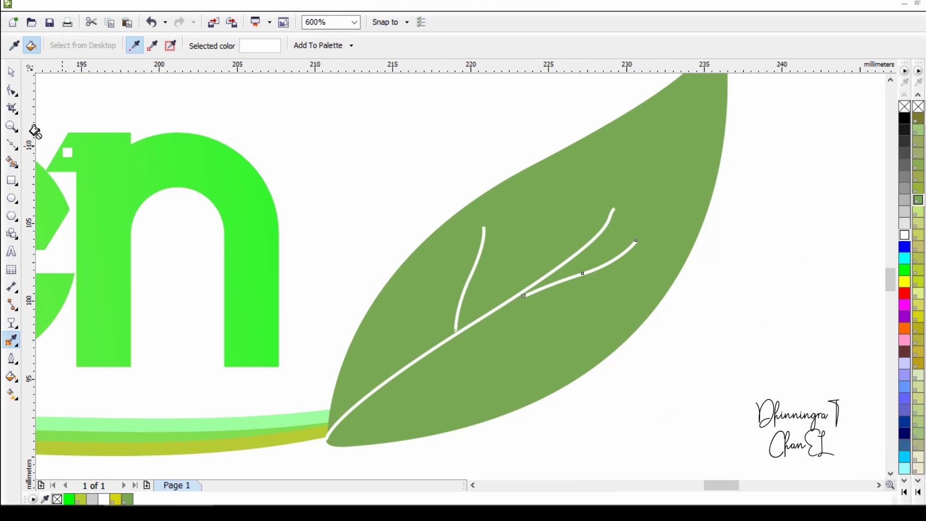
Duplicate the green leaf shape and place the copy over the original leaf.
click(12, 72)
scroll(502, 187, down, 2)
click(518, 175)
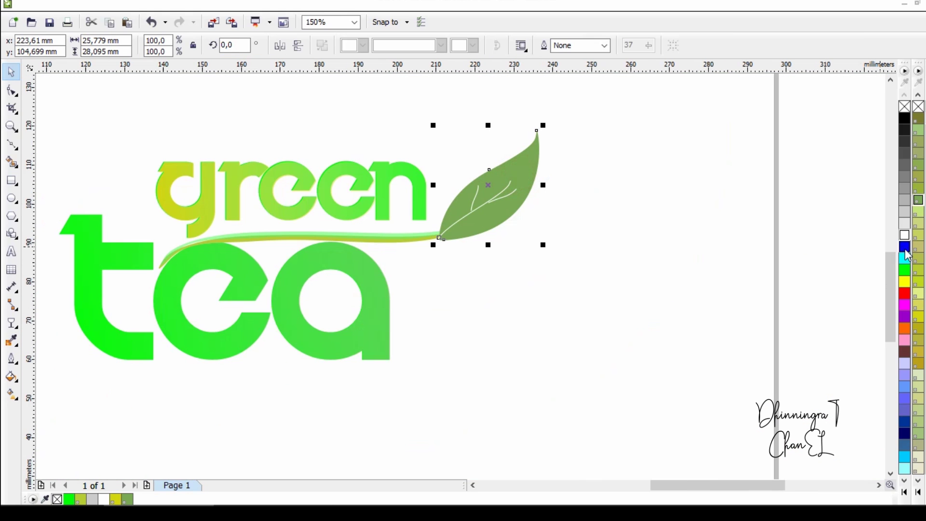
scroll(508, 165, up, 2)
drag(508, 165, 478, 200)
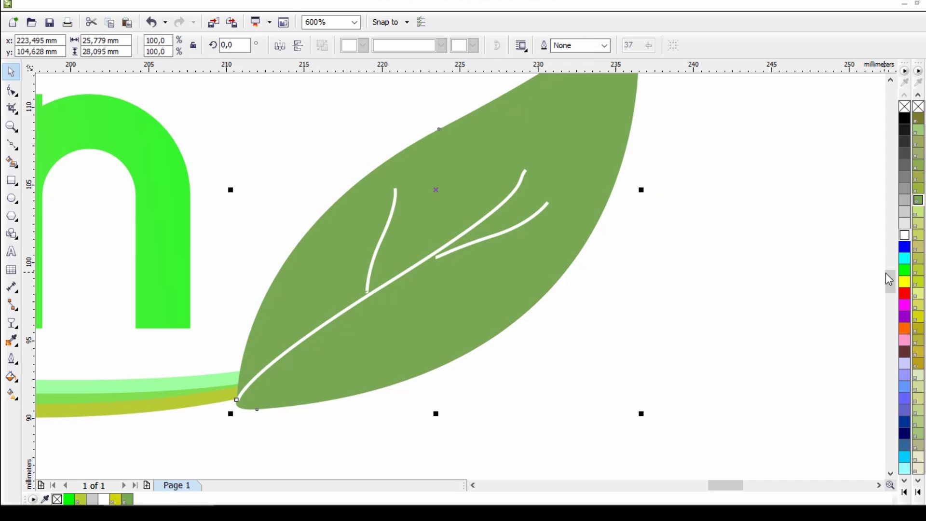
Try a lime-green fill on the leaf copy with a linear transparency fading from the tip toward the base.
click(906, 284)
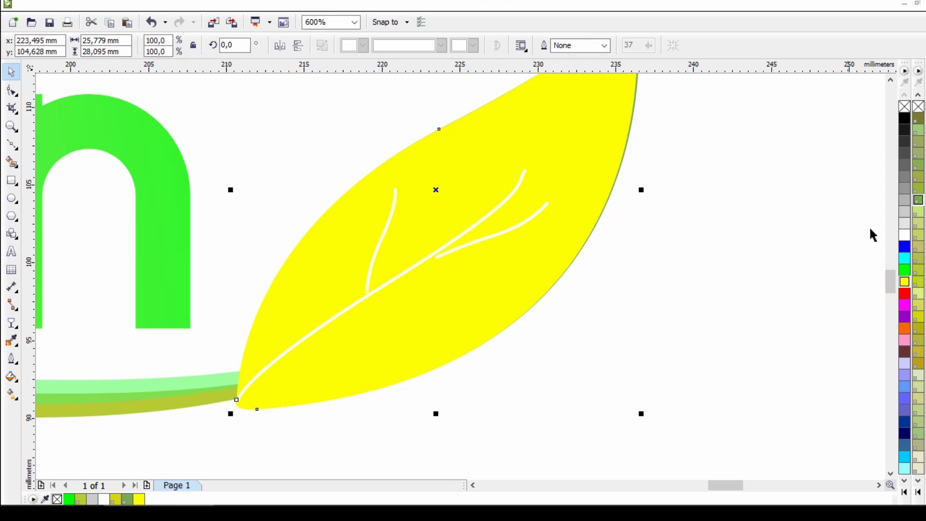
click(920, 283)
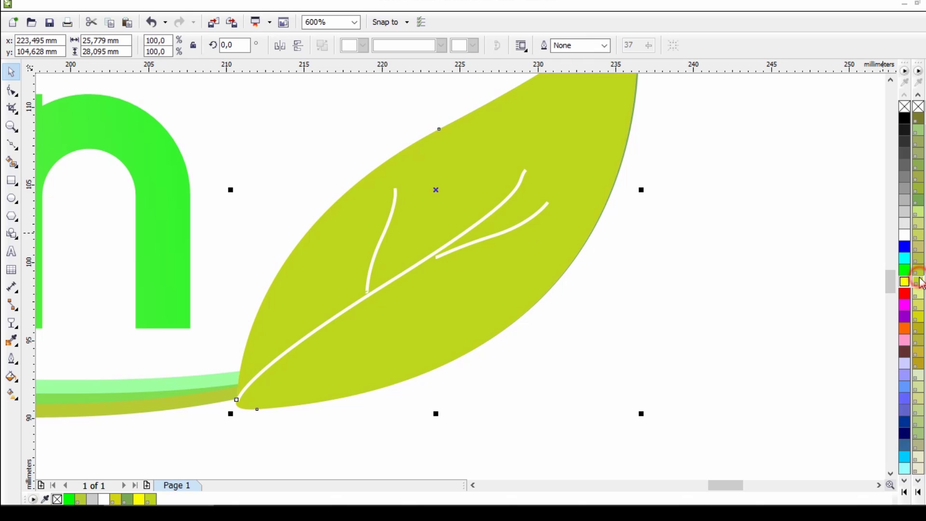
key(t)
scroll(603, 204, down, 2)
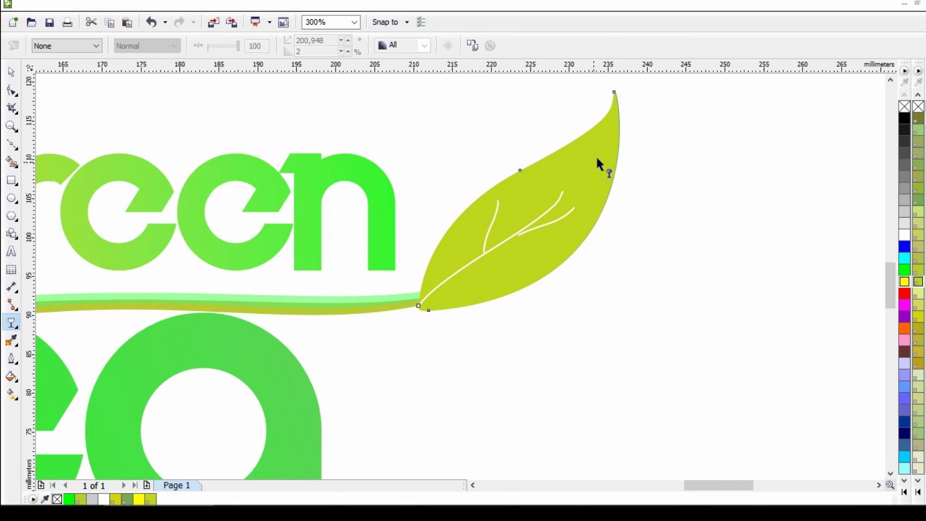
drag(601, 145, 396, 293)
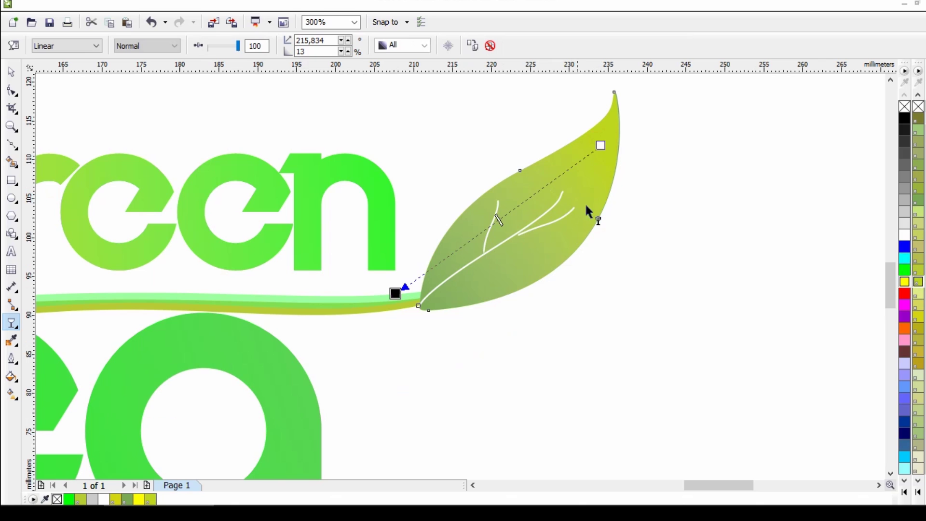
drag(597, 156, 774, 83)
key(ctrl+z)
key(ctrl+z)
key(ctrl+z)
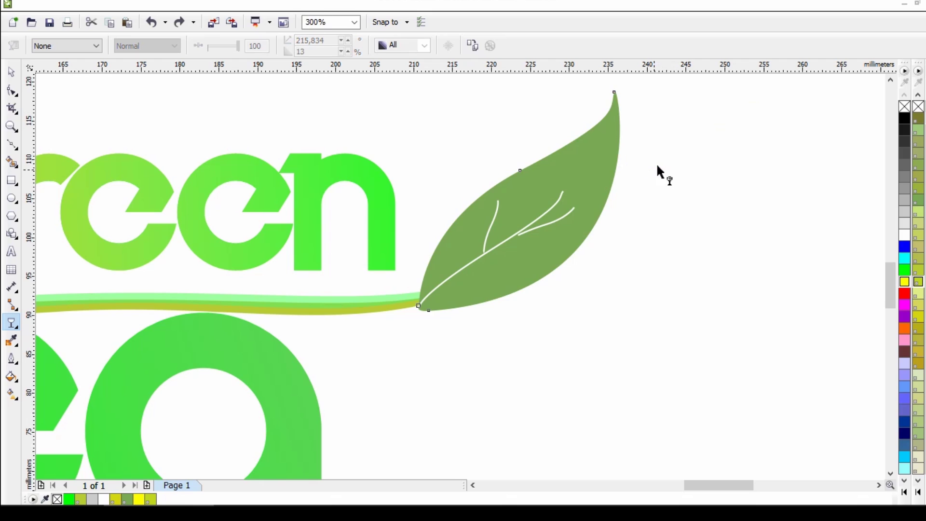
key(ctrl+z)
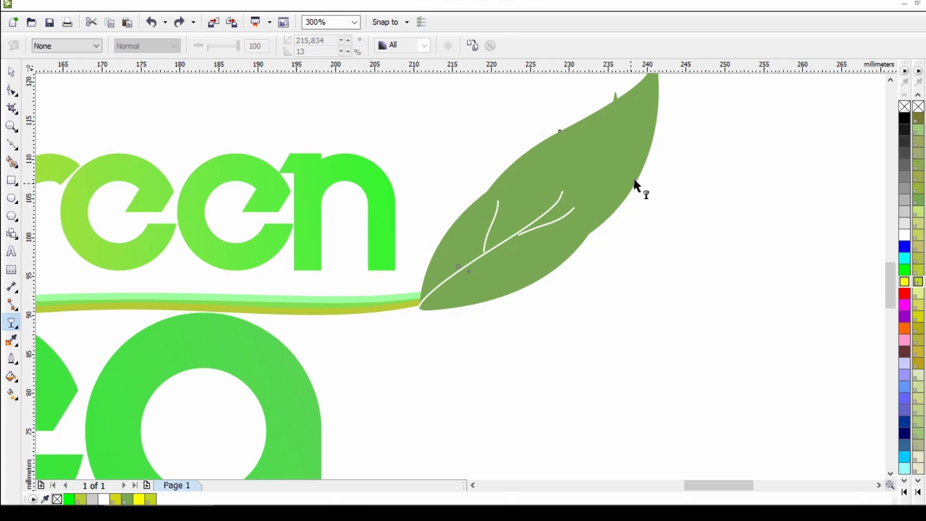
Move the offset leaf copy back over the leaf, slightly above it, and fill it light olive-green.
key(space)
drag(604, 172, 567, 207)
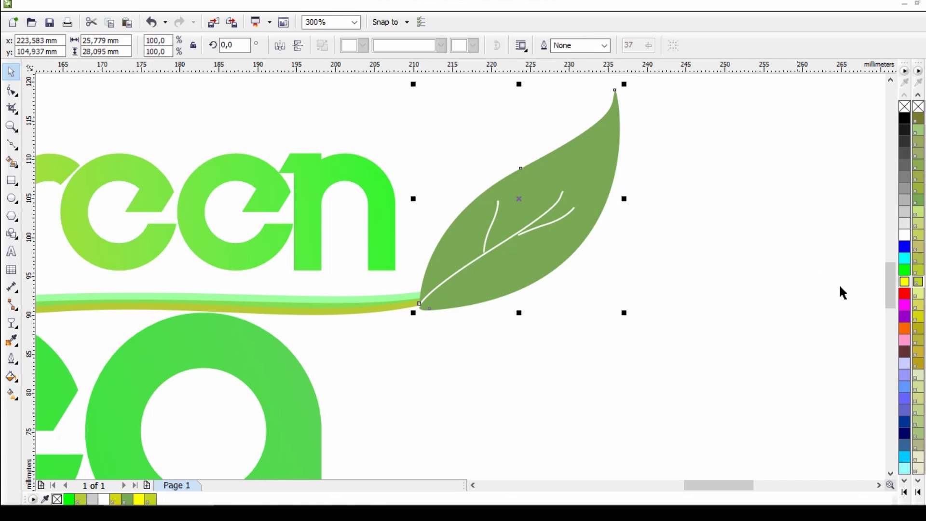
click(919, 235)
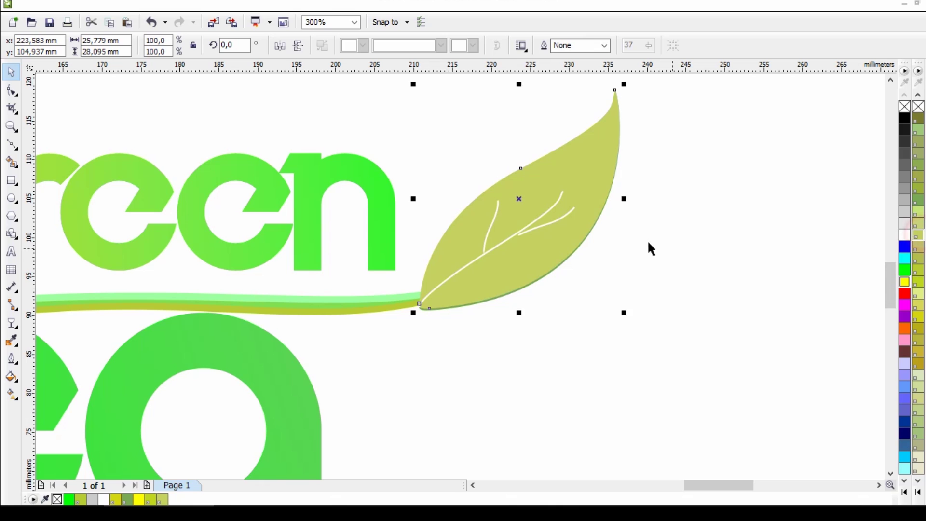
Fade the leaf copy with a linear transparency starting beyond the tip and ending past the base, and refill it bright green.
key(space)
drag(599, 148, 387, 331)
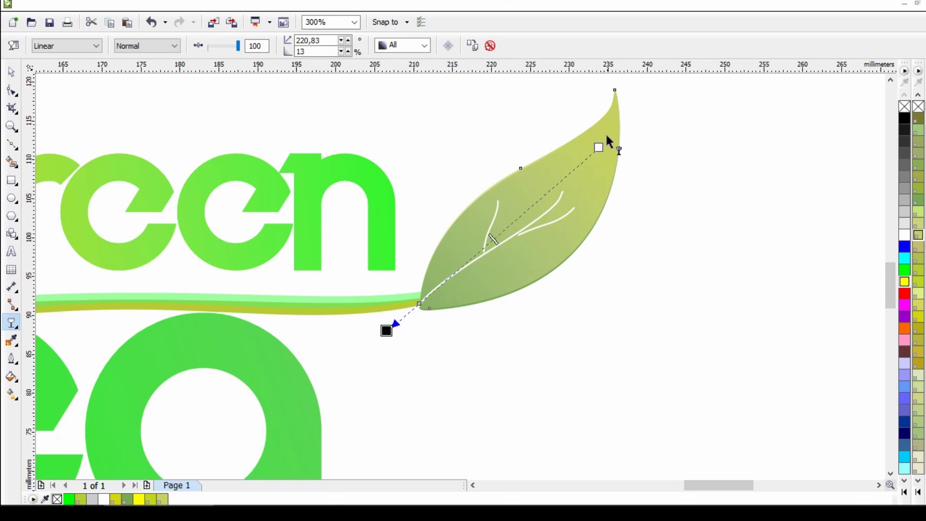
drag(599, 147, 653, 122)
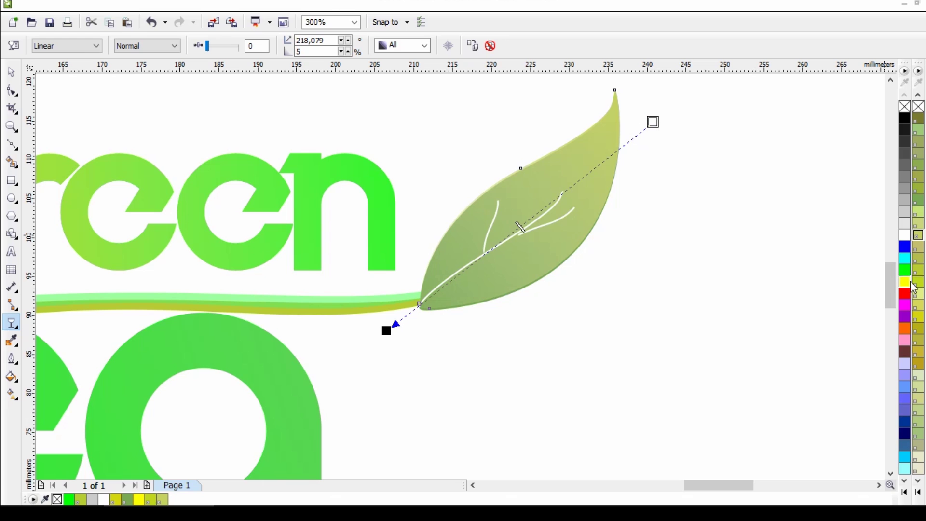
click(912, 267)
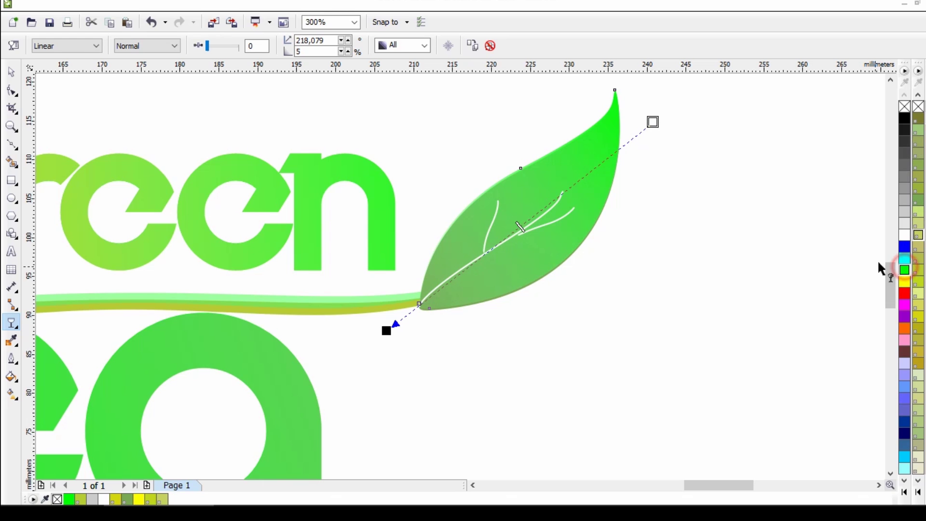
scroll(521, 242, down, 2)
click(12, 73)
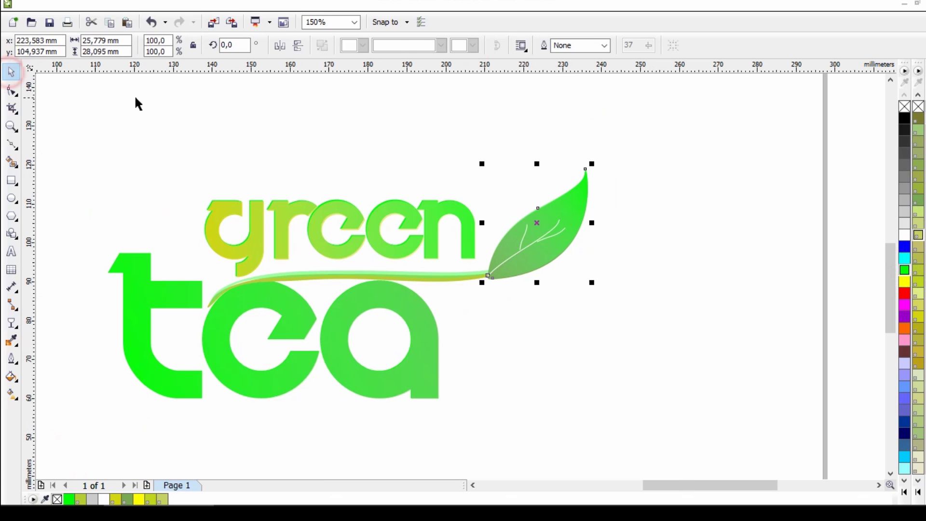
click(133, 97)
Select the leaf together with its veins and shift them so the leaf's base meets the swoosh's end.
scroll(500, 256, down, 2)
scroll(523, 265, up, 2)
drag(621, 281, 474, 167)
scroll(565, 210, up, 4)
drag(568, 210, 534, 205)
scroll(470, 248, down, 2)
scroll(579, 264, up, 2)
drag(507, 132, 536, 120)
scroll(630, 223, down, 4)
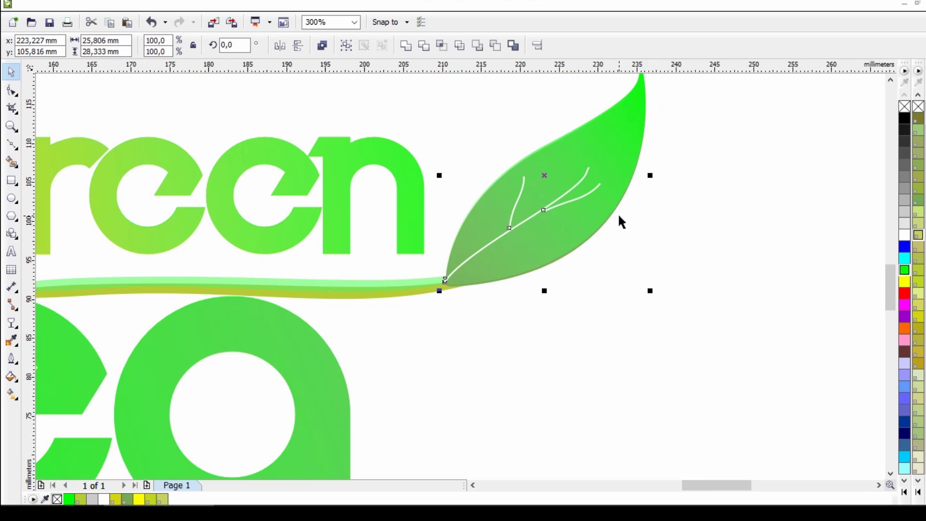
Scale the leaf and veins down to about 16 mm wide and seat the base on the swoosh's tip.
drag(637, 138, 618, 159)
drag(581, 199, 592, 213)
click(725, 211)
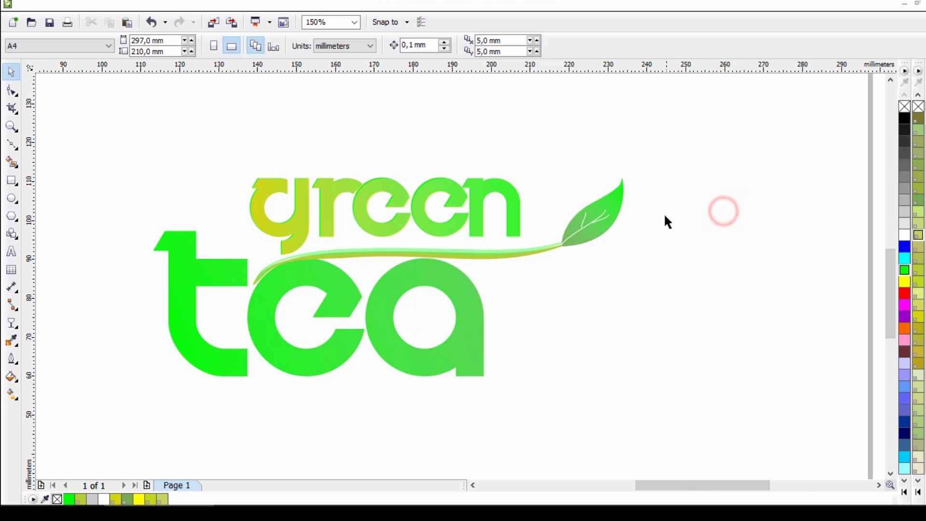
Select the whole logo, enlarge it to 165.5 % (about 199.8 × 84.3 mm) and move it toward the page's middle.
scroll(568, 252, down, 2)
drag(273, 192, 700, 390)
scroll(544, 269, down, 2)
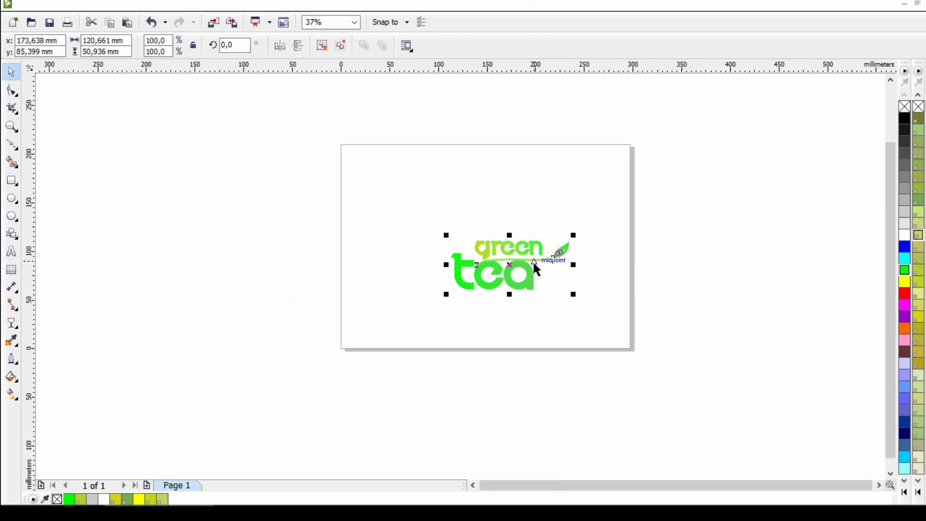
click(608, 278)
key(p)
drag(552, 277, 627, 309)
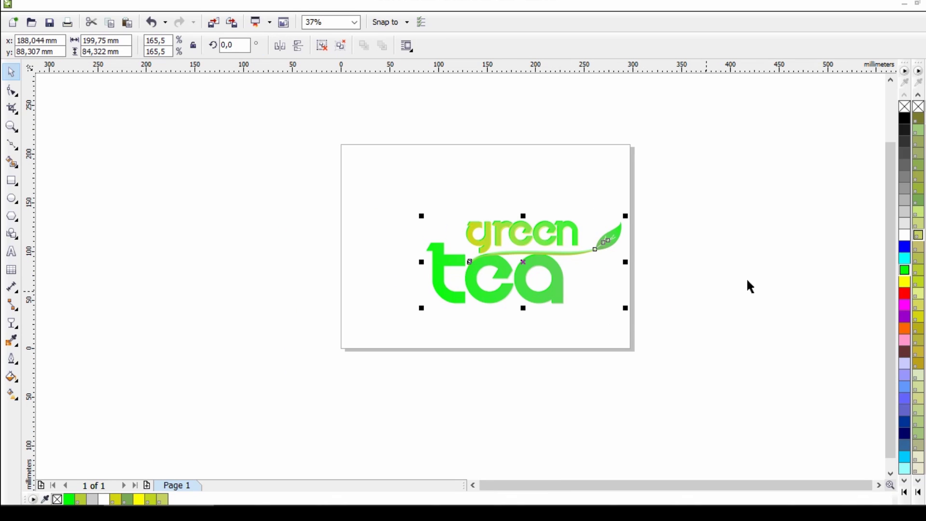
drag(524, 261, 486, 247)
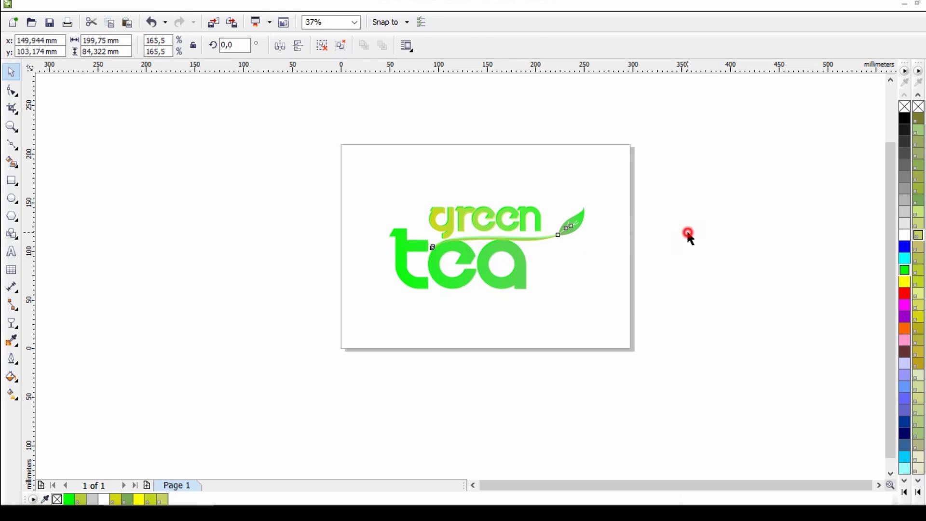
Centre the entire logo on the A4 page.
click(689, 233)
drag(323, 143, 684, 348)
key(g)
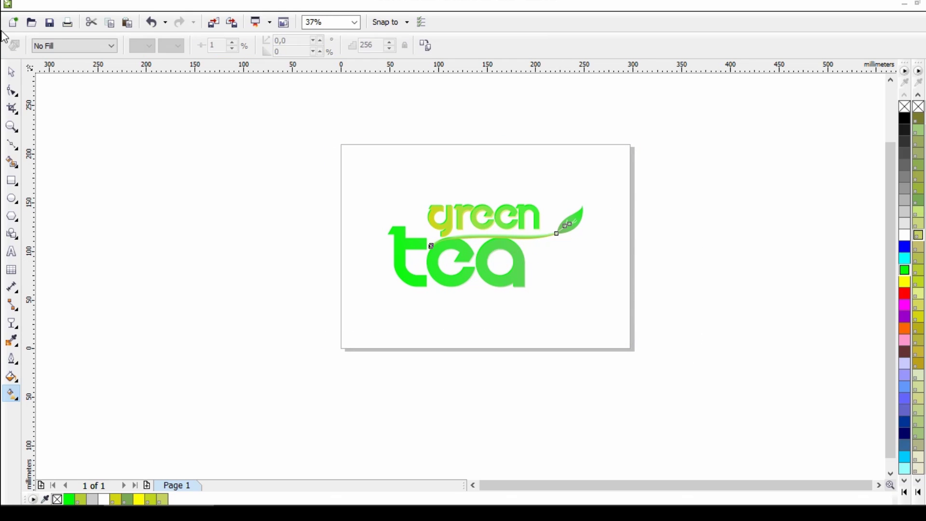
click(14, 72)
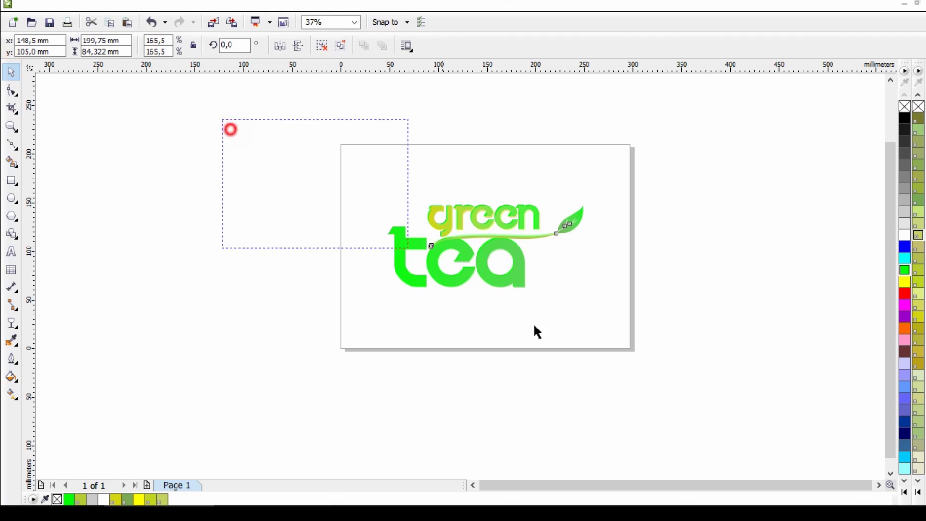
Add a drop shadow around the whole logo with an opacity of 41.
click(17, 331)
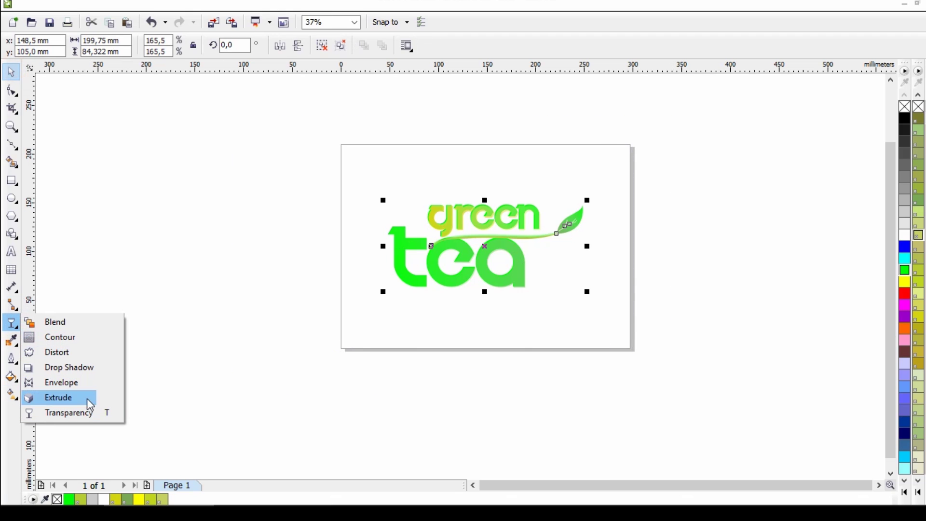
click(87, 370)
drag(463, 248, 591, 281)
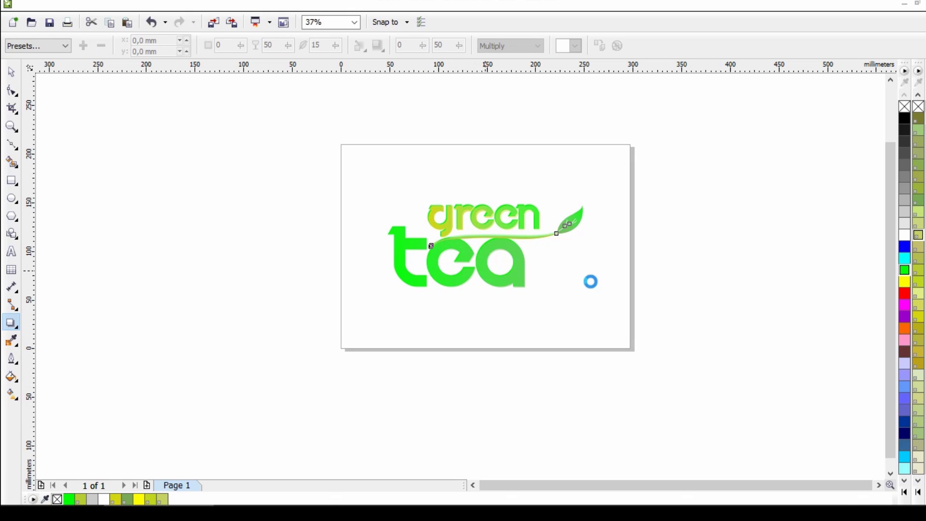
drag(288, 45, 308, 68)
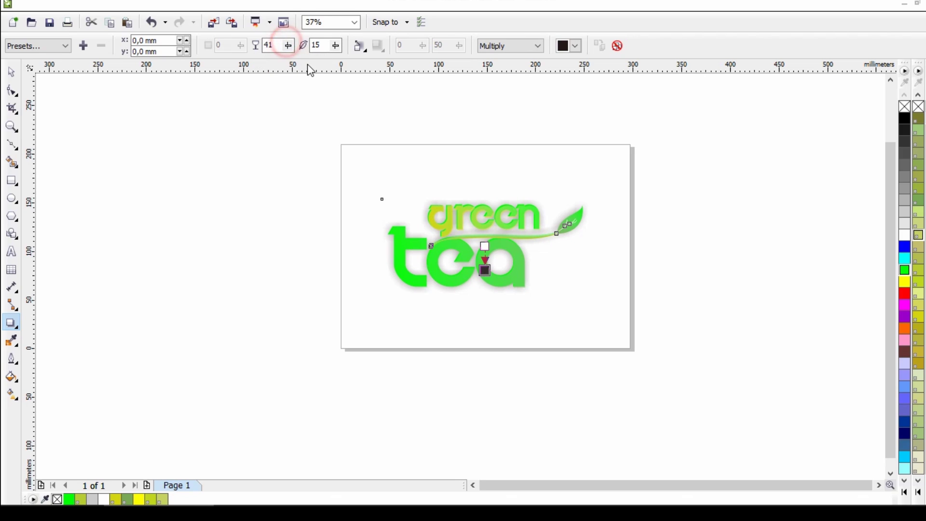
Set the logo's drop shadow colour to white and deselect the logo.
scroll(554, 179, up, 1)
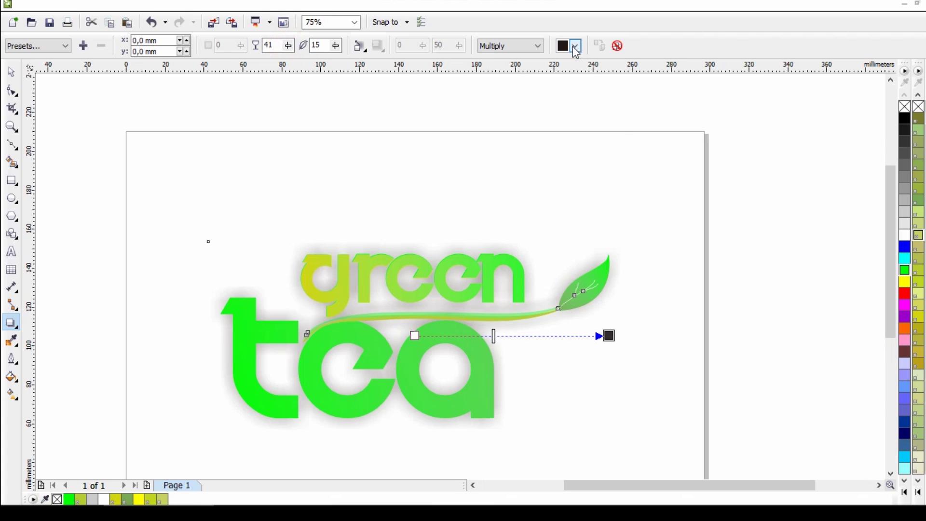
click(576, 46)
click(563, 83)
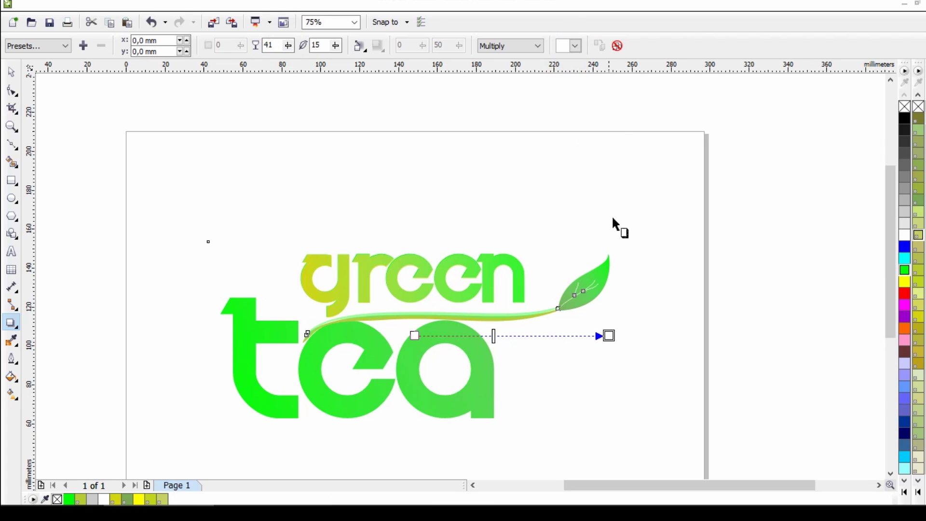
click(606, 334)
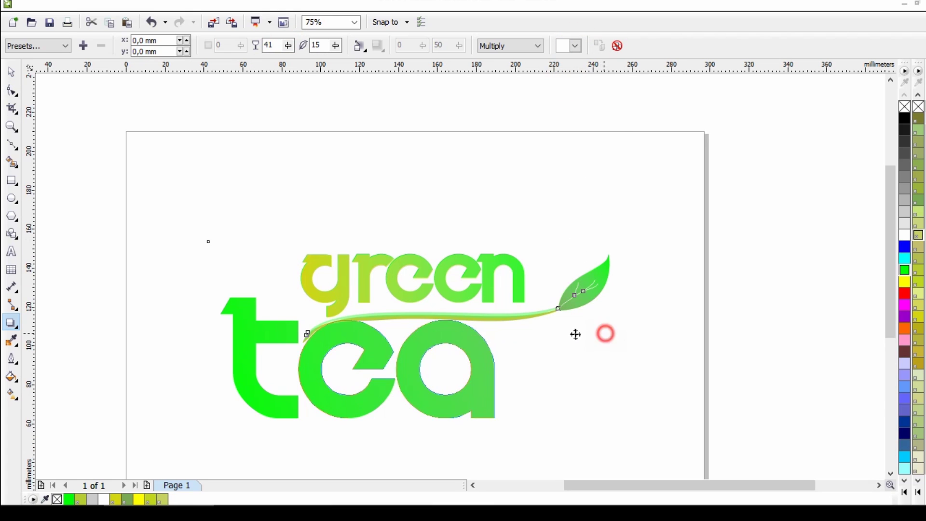
double_click(11, 71)
scroll(358, 172, down, 1)
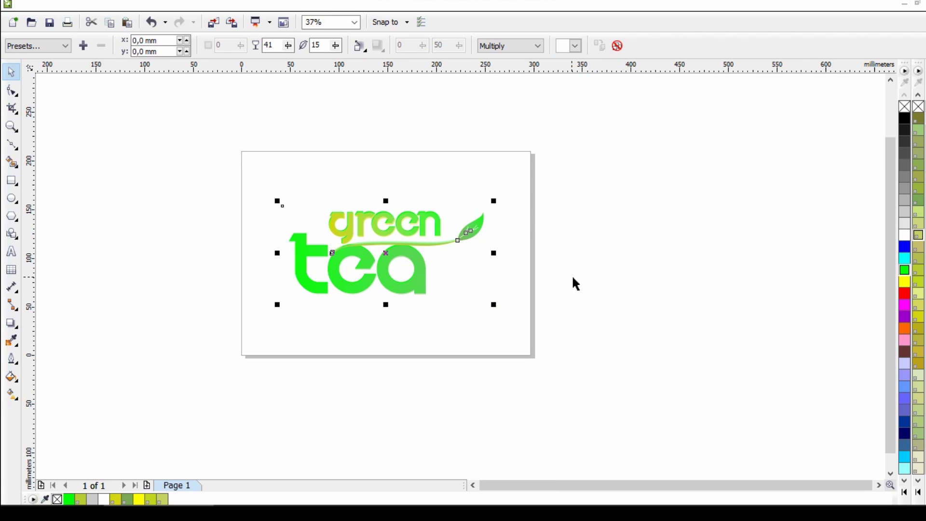
scroll(378, 250, up, 1)
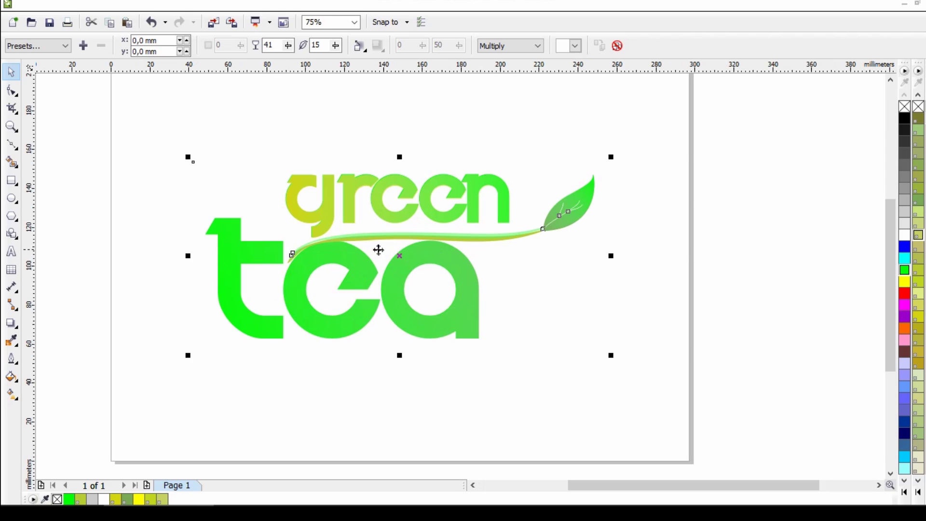
click(730, 241)
scroll(778, 296, down, 1)
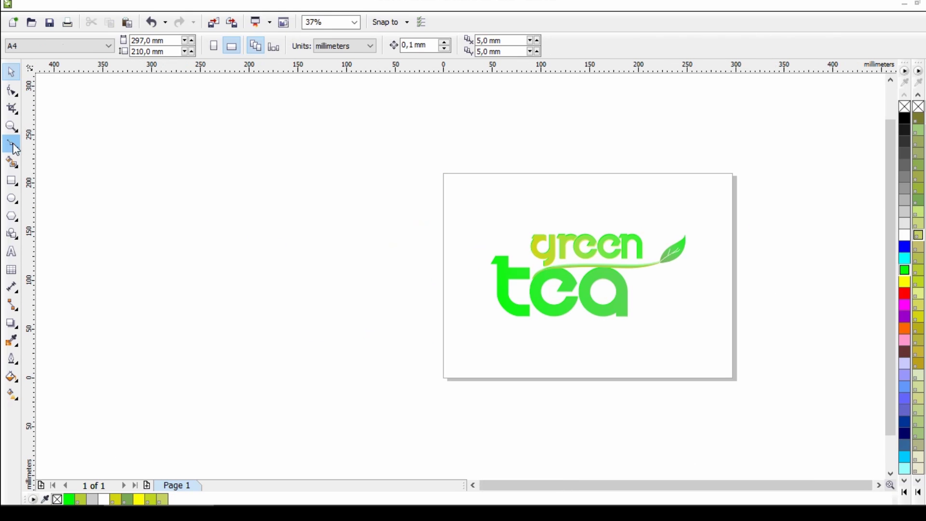
Draw a 297 × 210 mm rectangle covering the whole A4 page and fill it with bright green.
click(18, 179)
click(12, 181)
drag(444, 172, 735, 380)
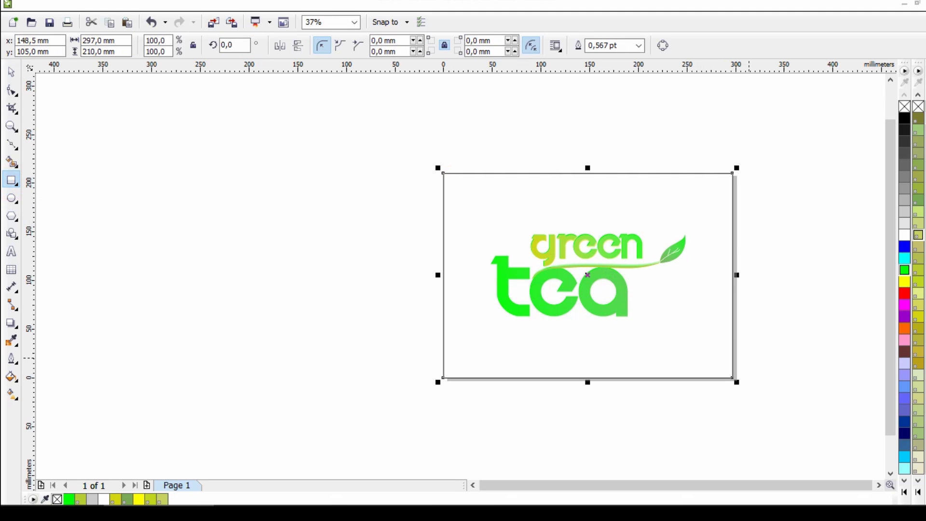
click(905, 272)
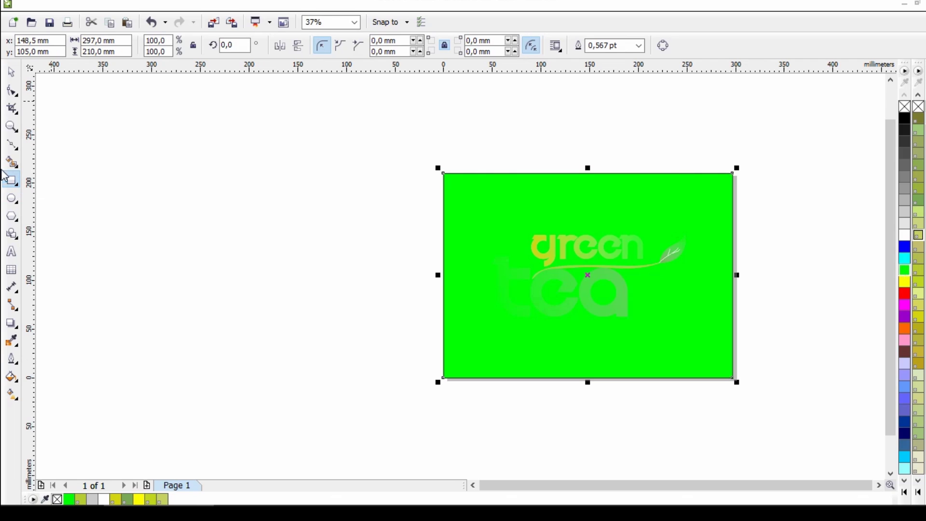
Apply a uniform transparency of 89 to the green background rectangle and deselect it.
click(16, 330)
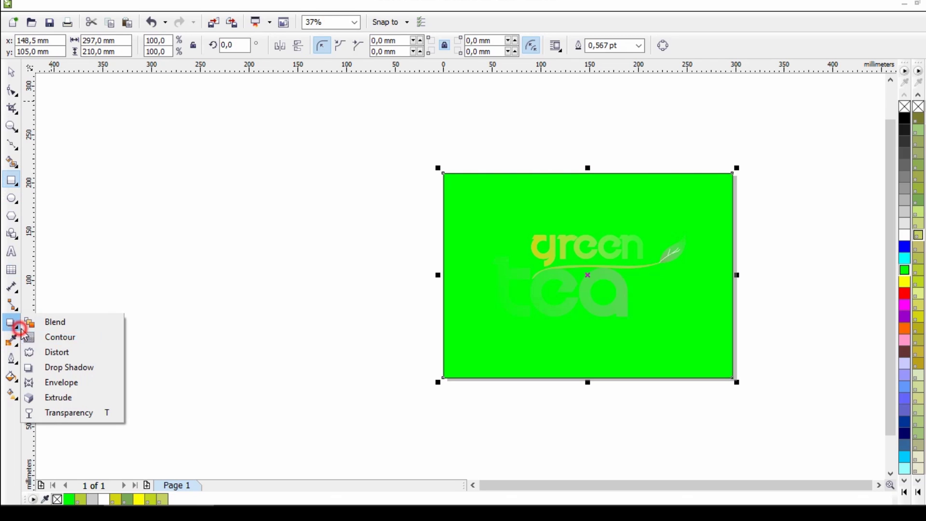
click(62, 412)
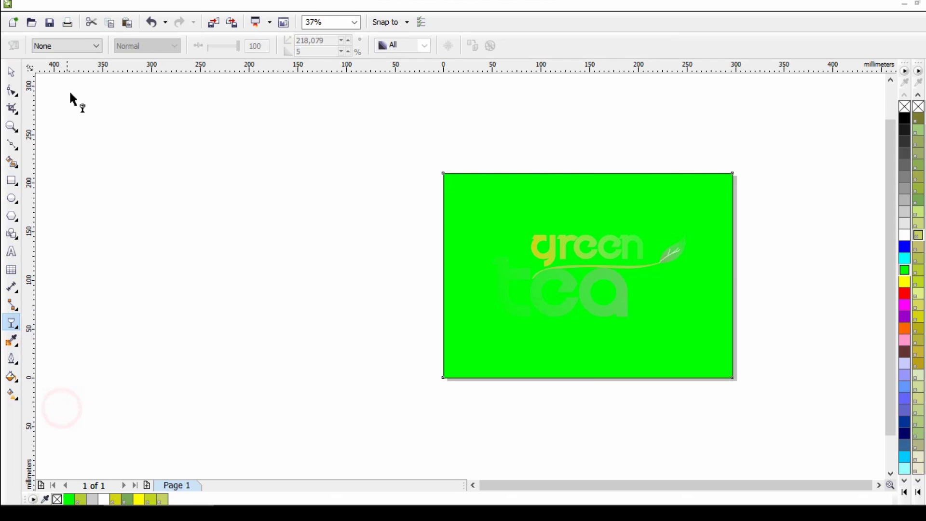
click(70, 47)
click(68, 66)
click(219, 46)
mouse_move(222, 48)
mouse_down()
mouse_move(211, 41)
mouse_move(236, 45)
mouse_up()
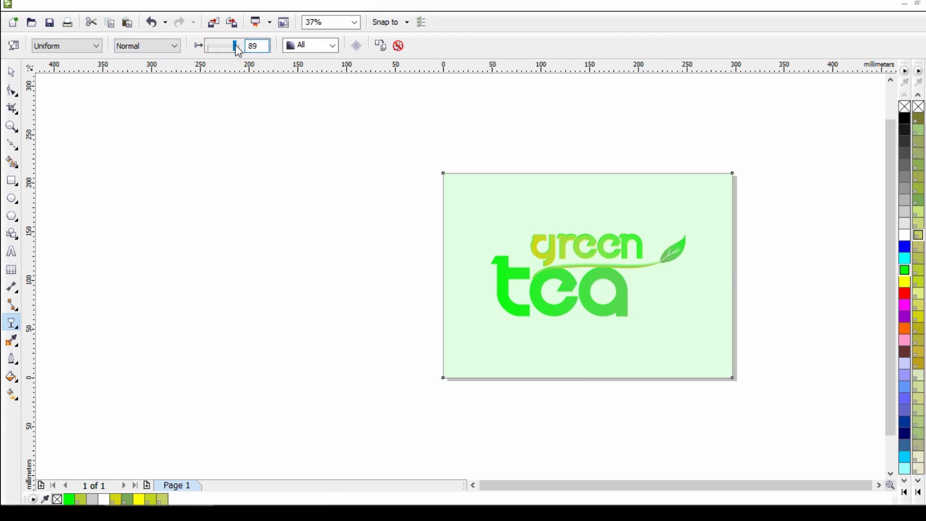
click(11, 72)
click(168, 118)
Select the shadowed logo, shift it slightly to the right on the background and deselect it.
drag(277, 143, 702, 369)
click(721, 292)
scroll(685, 280, up, 2)
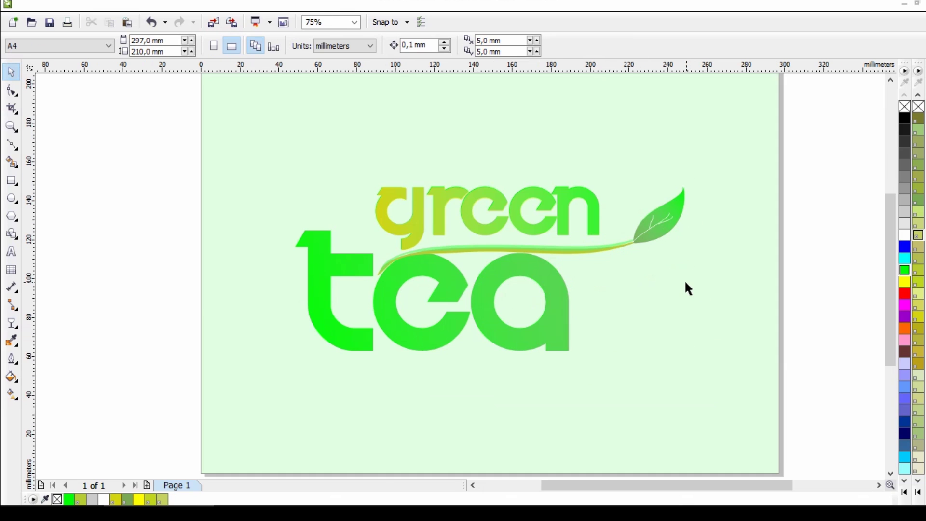
scroll(651, 393, down, 2)
drag(765, 385, 403, 270)
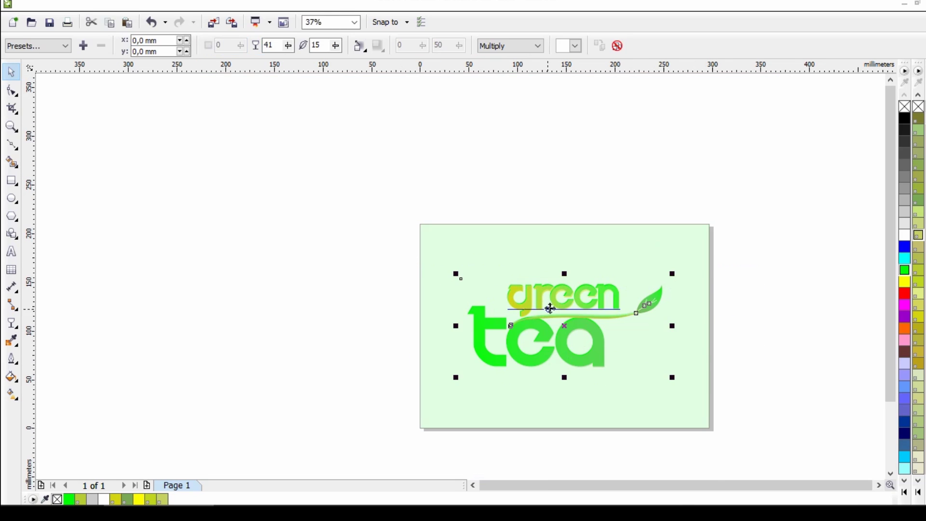
drag(564, 325, 576, 323)
click(783, 292)
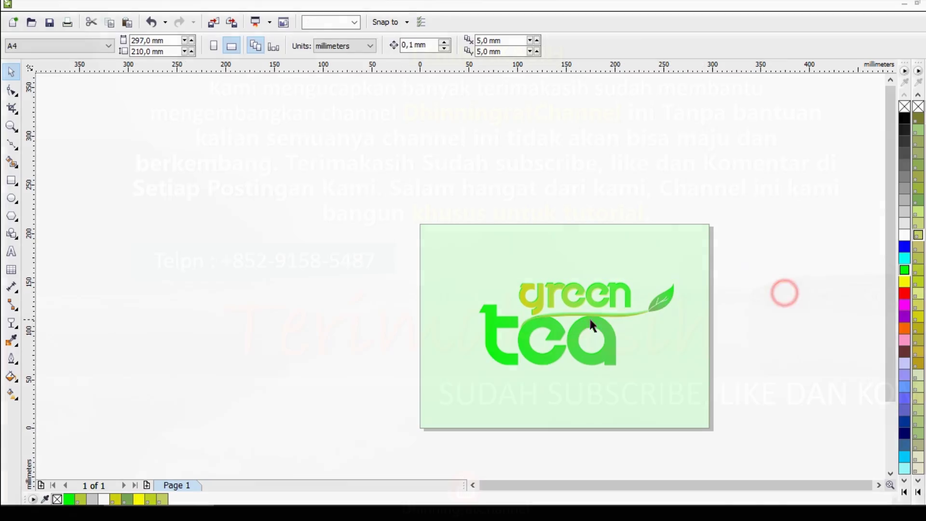